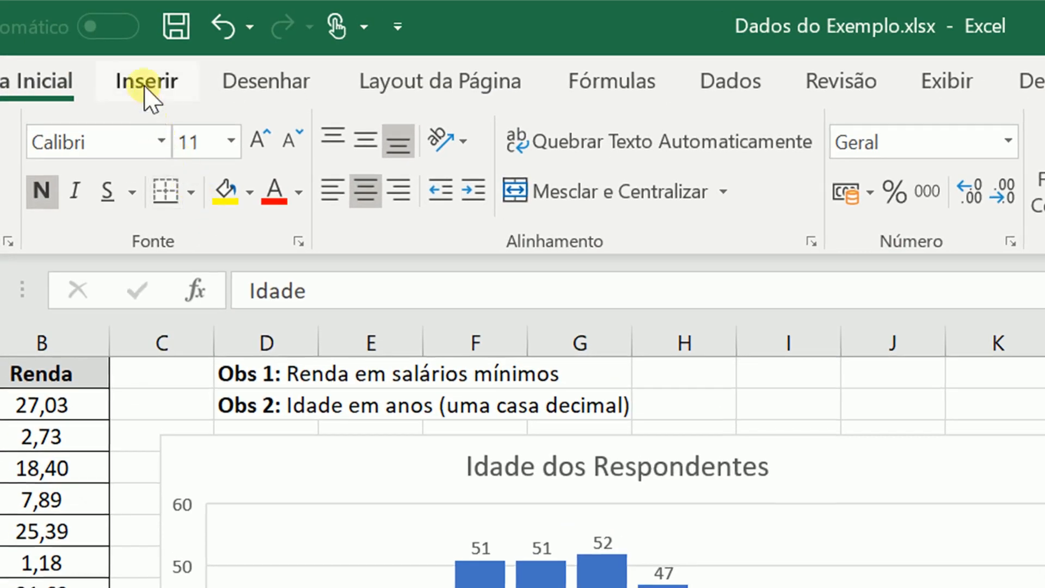
{"action": "left_click", "coordinate": [146, 86]}
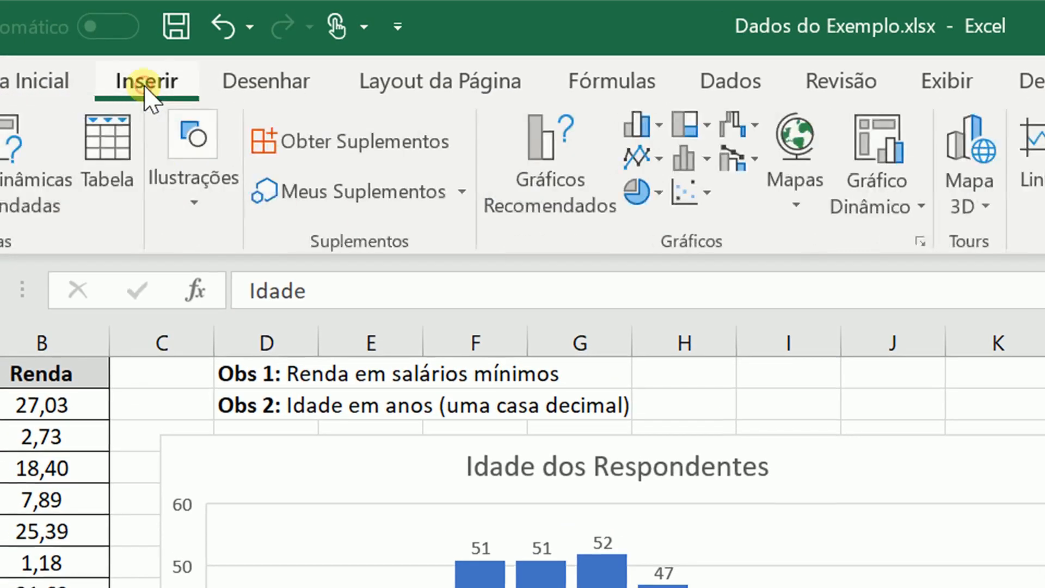
{"action": "left_click", "coordinate": [692, 159]}
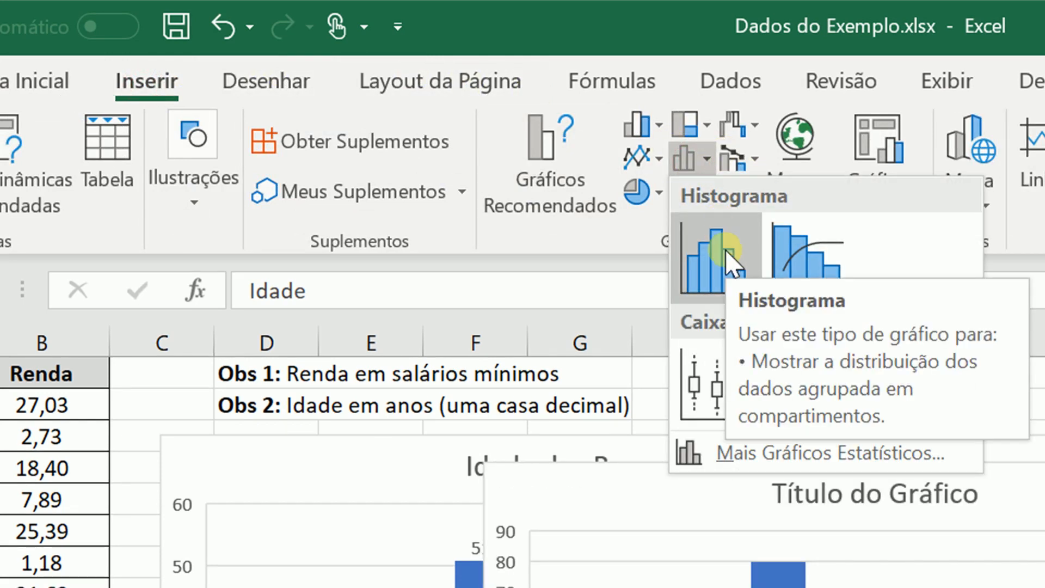
{"action": "key", "text": "Escape"}
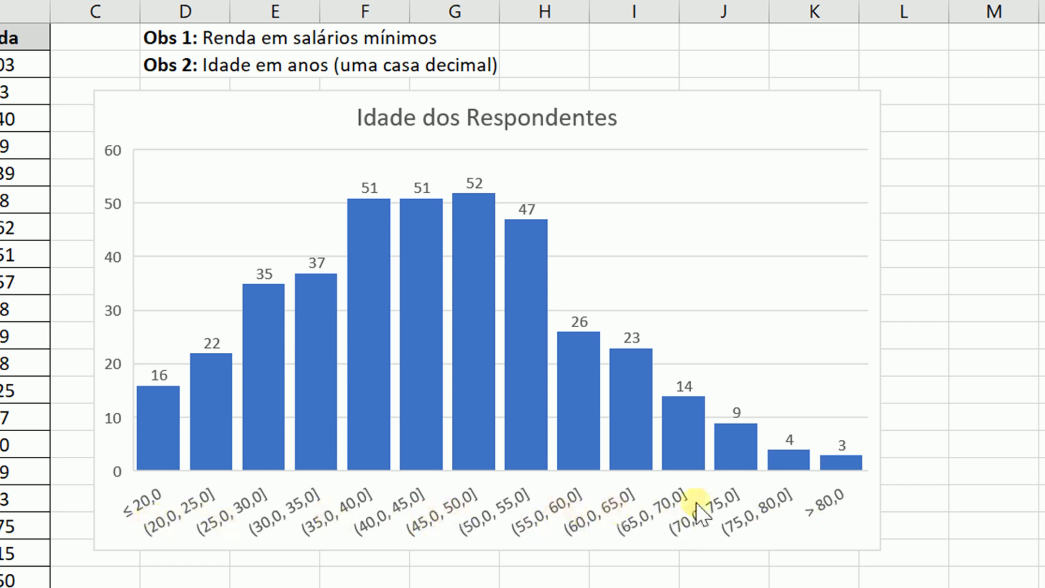
Step: Delete the existing Idade dos Respondentes chart from the Exemplos 1 e 2 sheet
{"action": "left_click", "coordinate": [874, 234]}
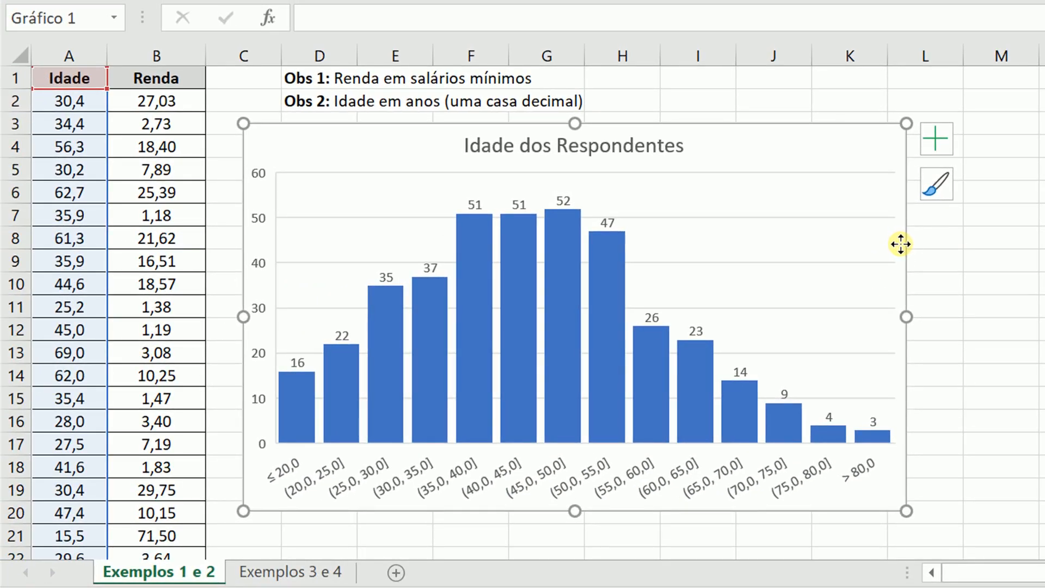
{"action": "key", "text": "Delete"}
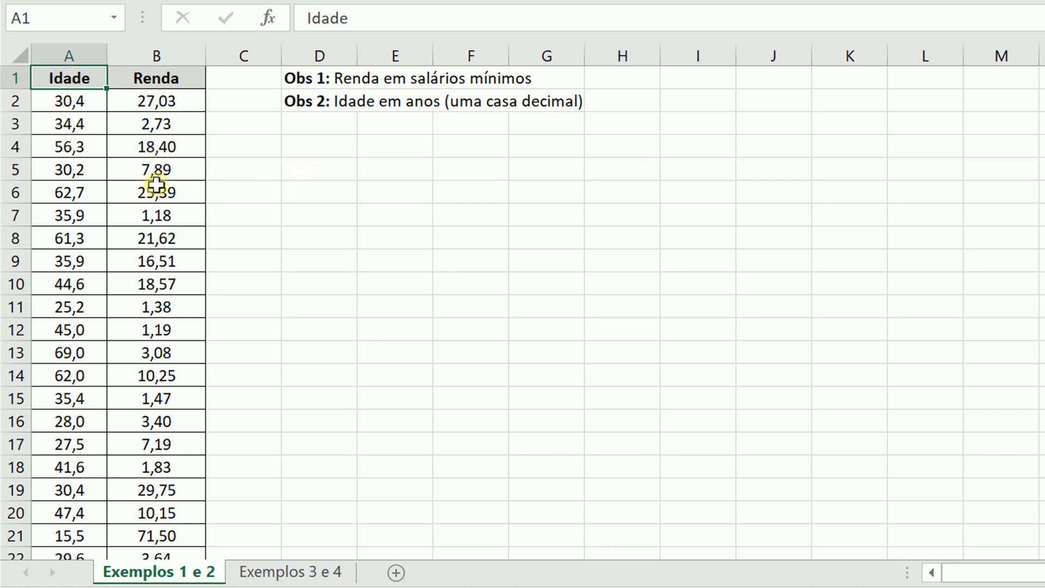
Step: Insert a histogram chart from the whole Idade column, A1 to A391
{"action": "key", "text": "ctrl+shift+Down"}
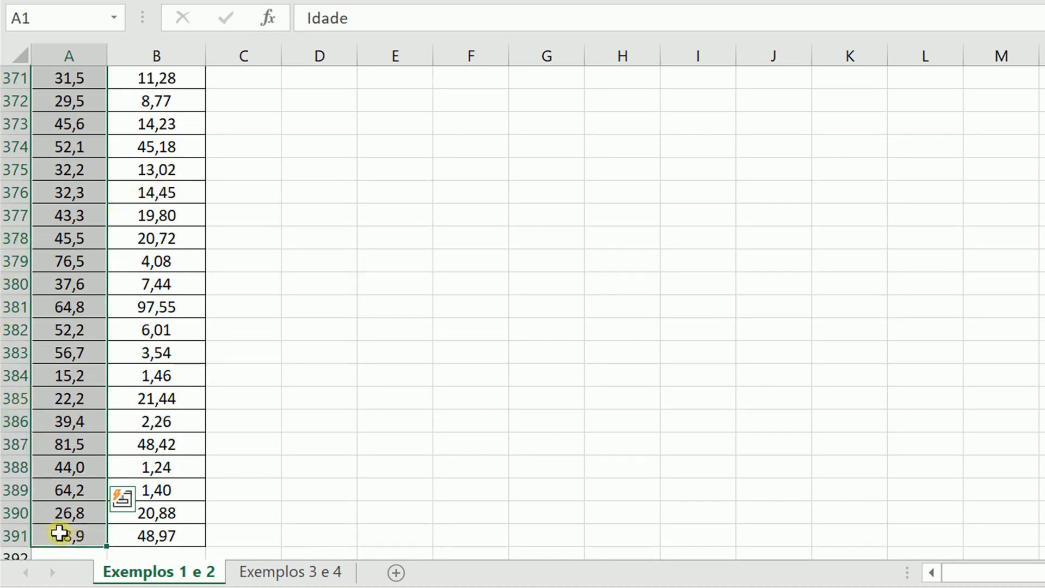
{"action": "key", "text": "ctrl+BackSpace"}
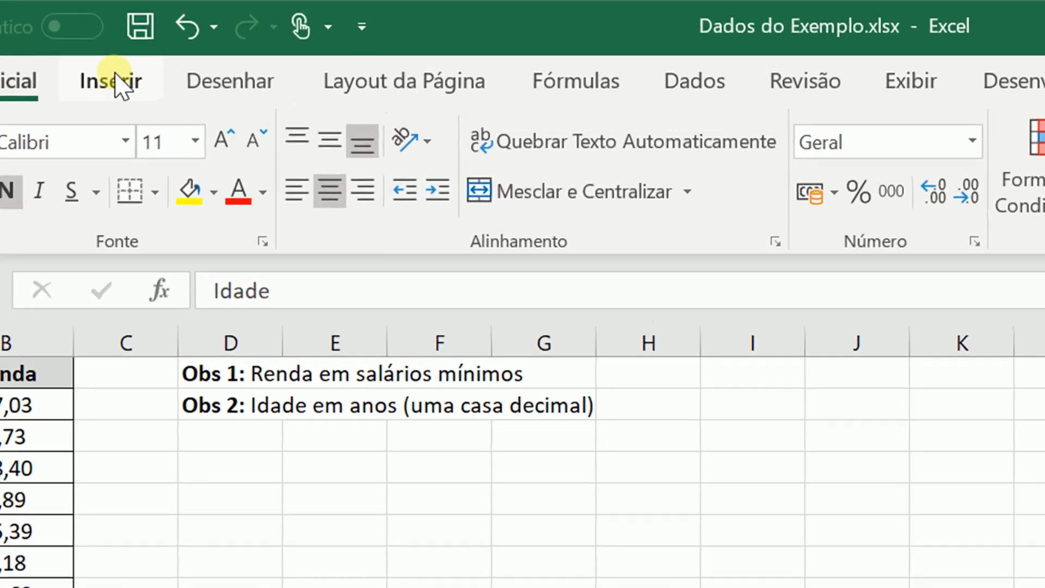
{"action": "left_click", "coordinate": [114, 80]}
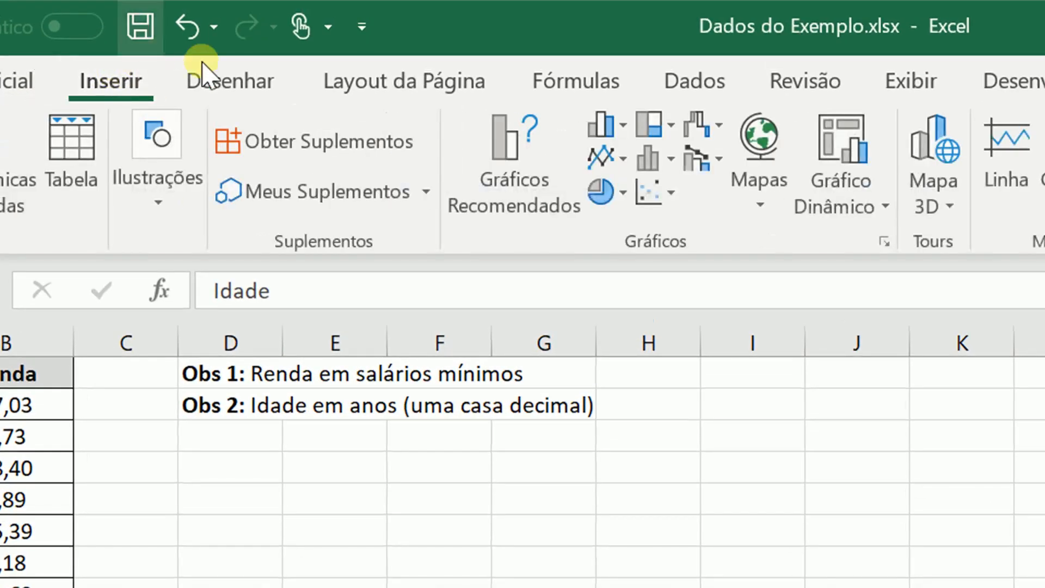
{"action": "left_click", "coordinate": [649, 158]}
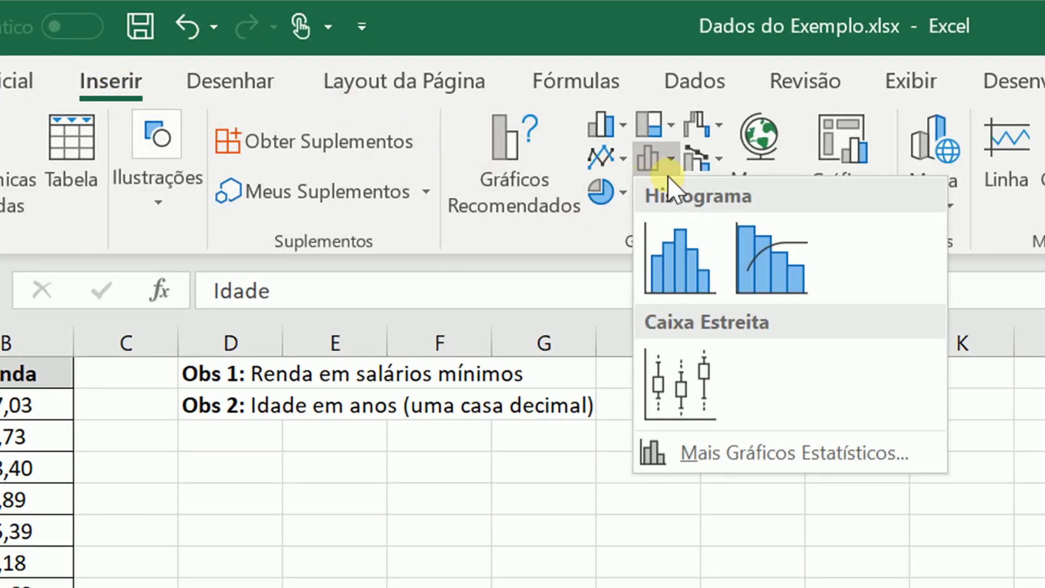
{"action": "left_click", "coordinate": [674, 249]}
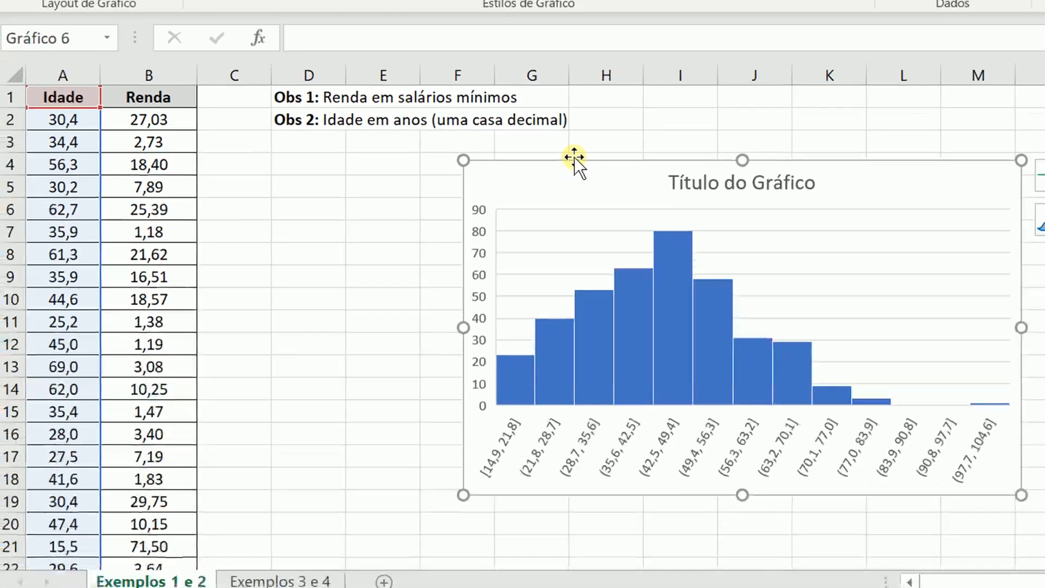
Step: Move the new histogram just below the Obs notes, starting at column D, and enlarge it to reach about column M, row 21
{"action": "left_click_drag", "start_coordinate": [593, 343], "coordinate": [349, 335]}
{"action": "left_click_drag", "start_coordinate": [382, 140], "coordinate": [385, 136]}
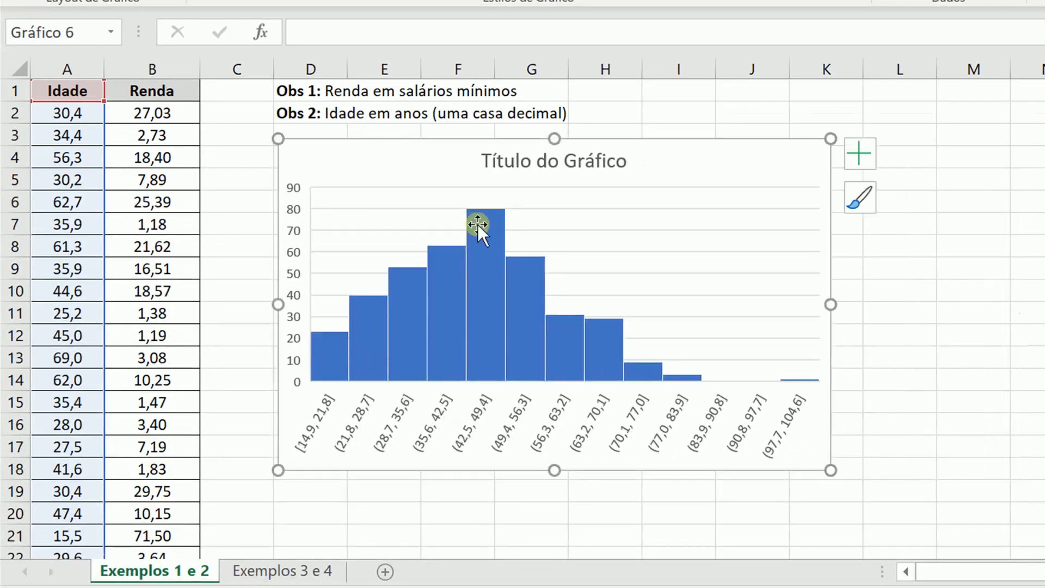
{"action": "left_click_drag", "start_coordinate": [831, 469], "coordinate": [1031, 543]}
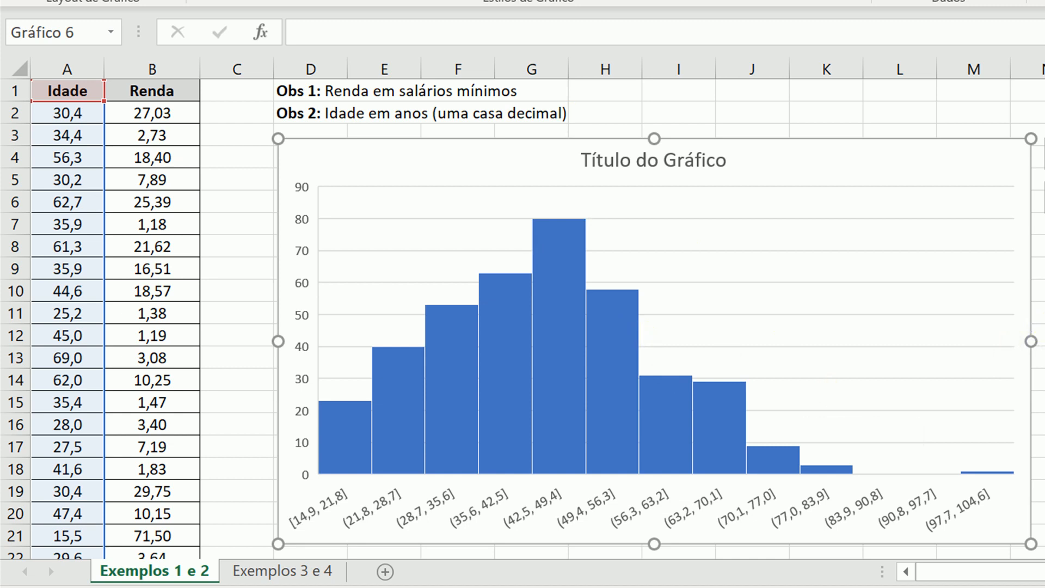
Step: Replace the chart title with "Idade dos Respondentes"
{"action": "left_click", "coordinate": [623, 161]}
{"action": "left_click", "coordinate": [658, 160]}
{"action": "key", "text": "shift+End"}
{"action": "key", "text": "End"}
{"action": "key", "text": "shift+Home"}
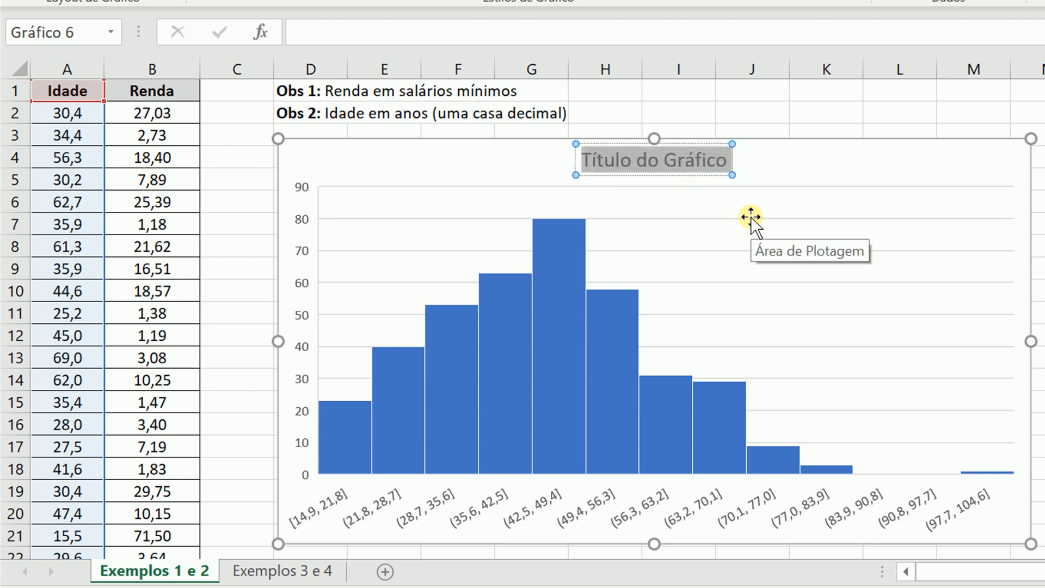
{"action": "type", "text": "Idade dos Respondentes"}
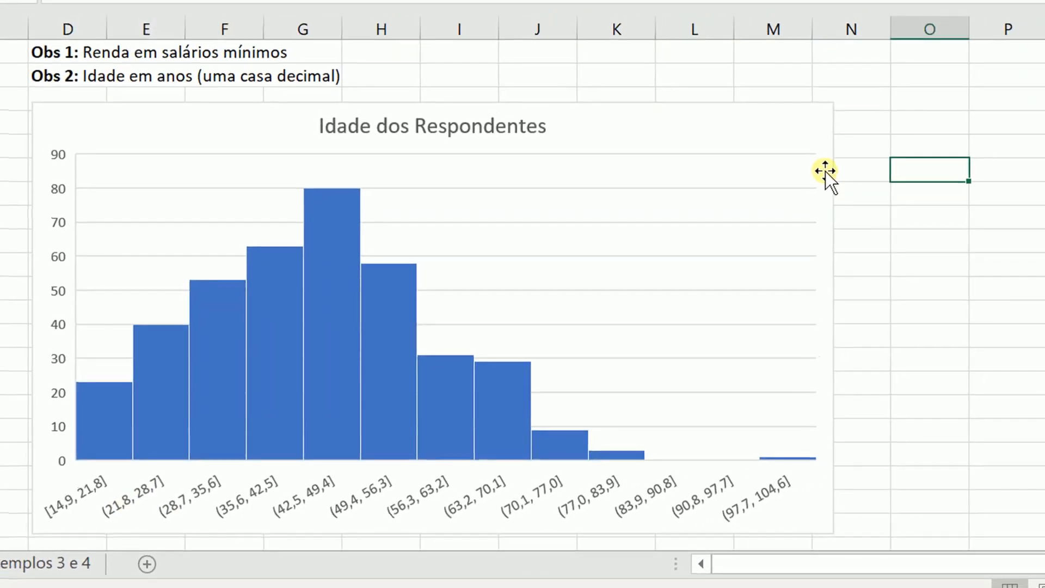
Step: Open the histogram's horizontal axis options in a widened Formatar Eixo pane and set the bin width (Largura do compartimento) to 5,0
{"action": "left_click", "coordinate": [825, 164]}
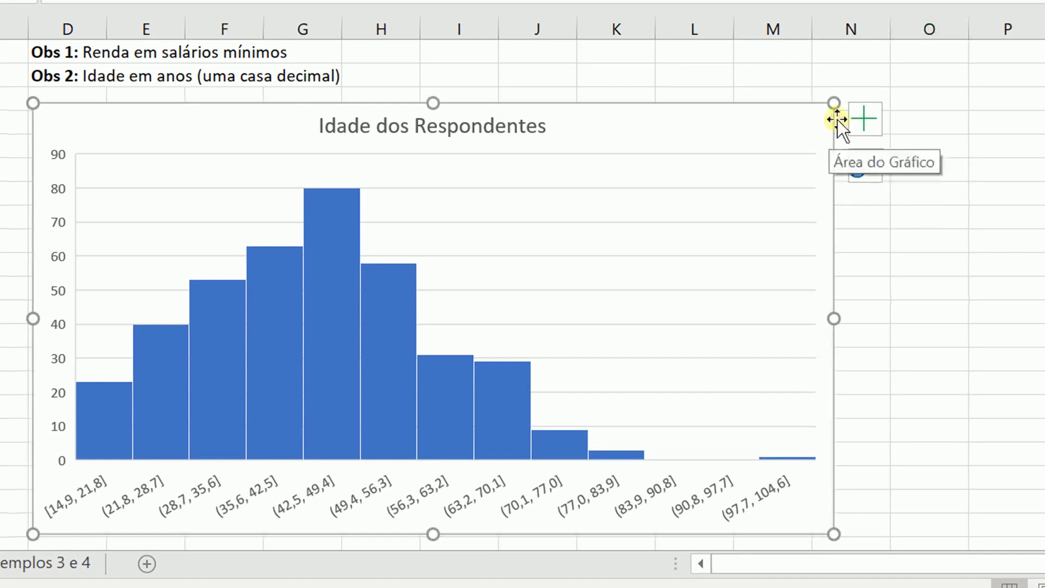
{"action": "left_click", "coordinate": [863, 112]}
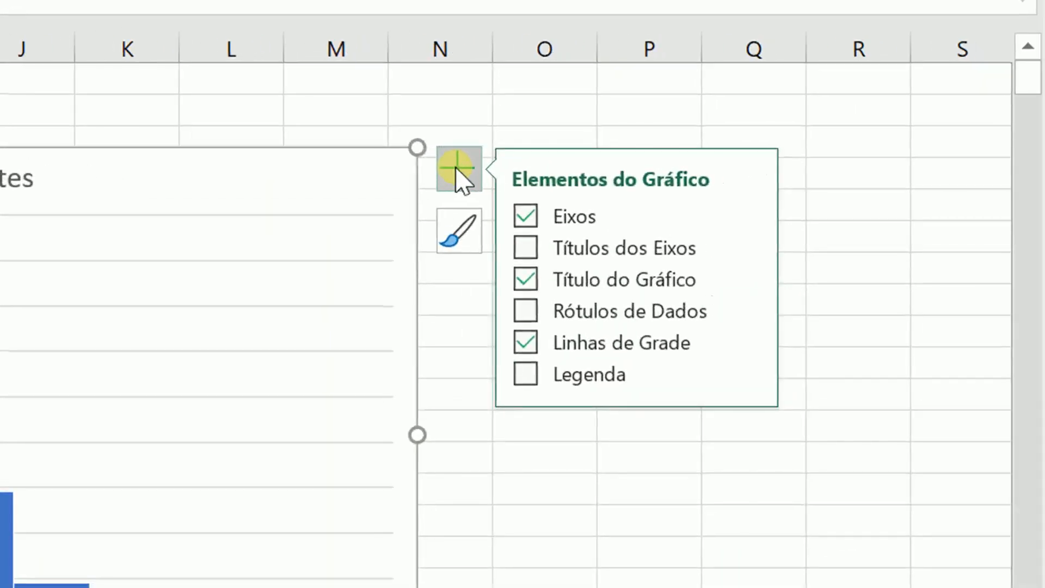
{"action": "mouse_move", "coordinate": [696, 209]}
{"action": "left_click", "coordinate": [745, 214]}
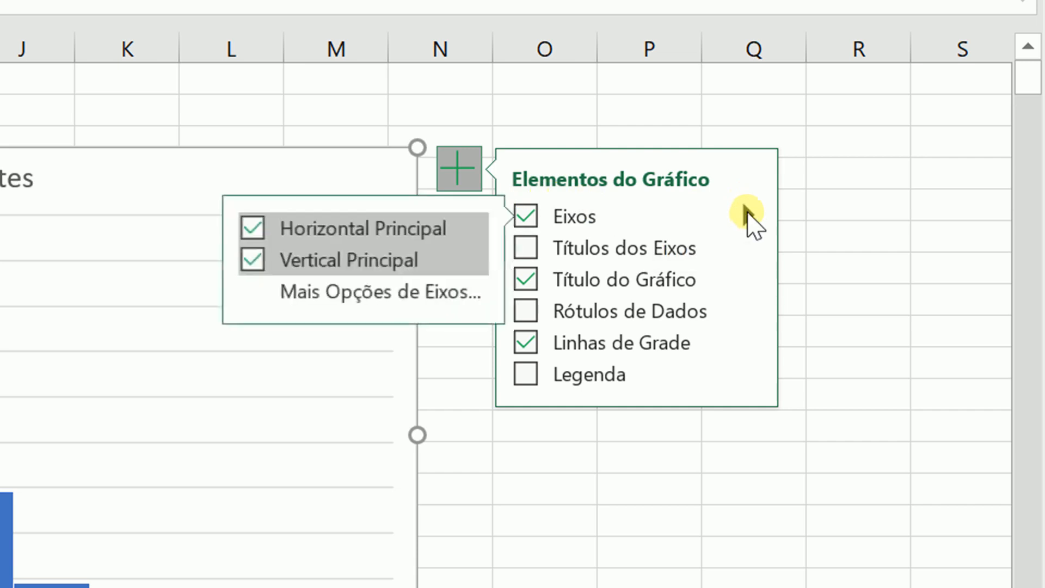
{"action": "left_click", "coordinate": [327, 297]}
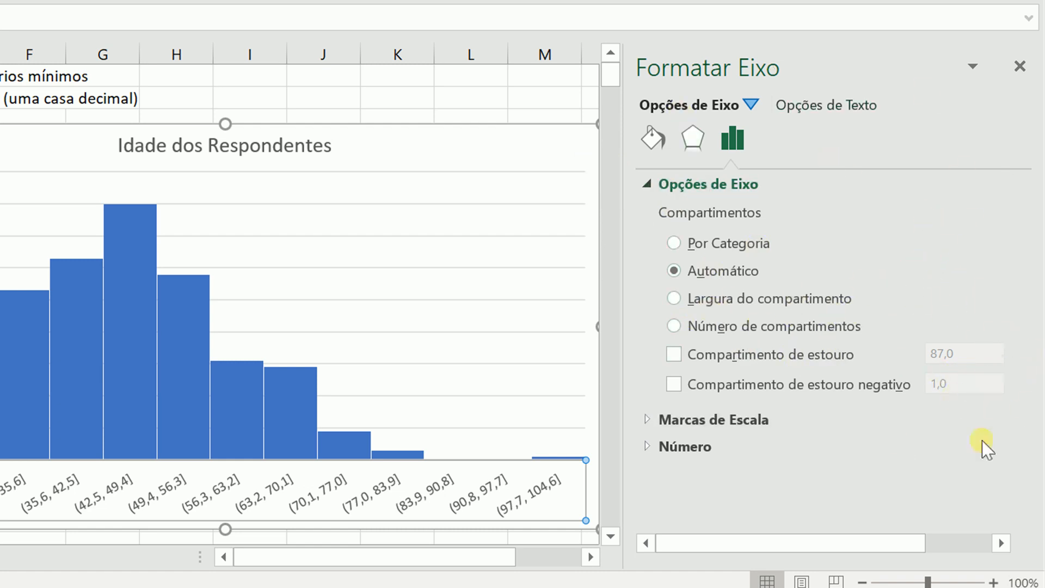
{"action": "left_click_drag", "start_coordinate": [620, 362], "coordinate": [490, 381]}
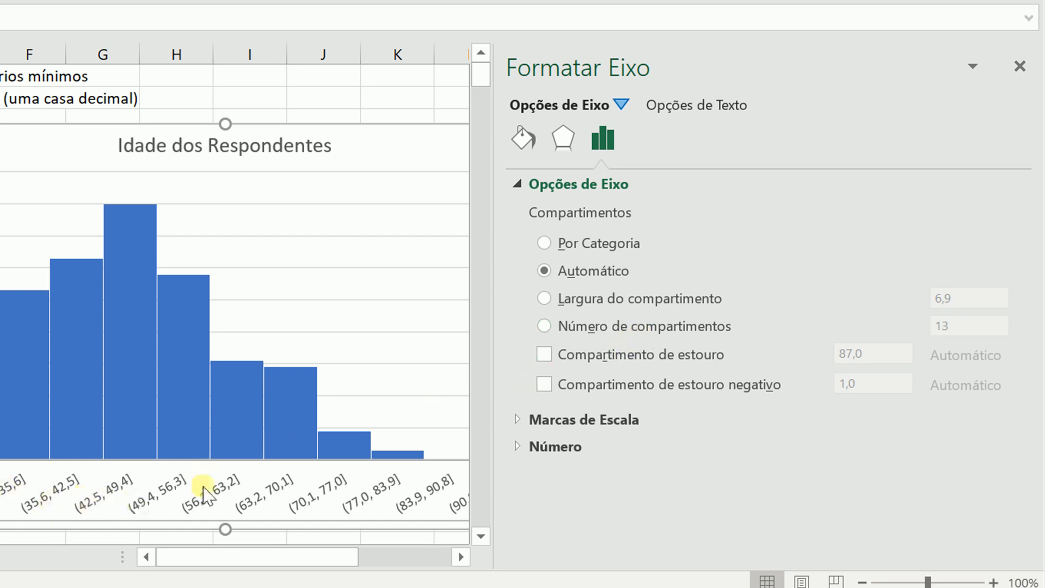
{"action": "left_click", "coordinate": [599, 299]}
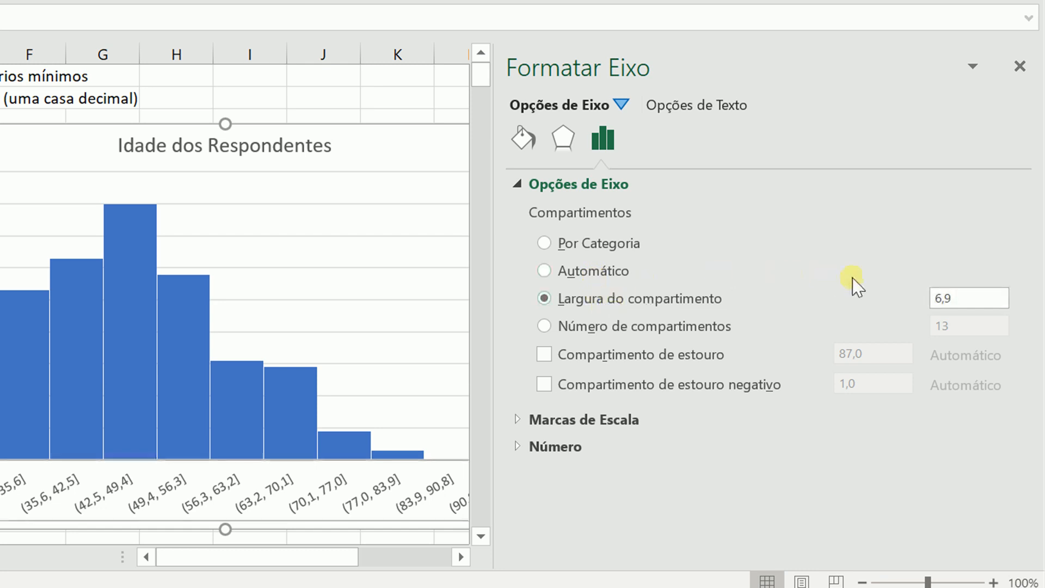
{"action": "left_click_drag", "start_coordinate": [969, 297], "coordinate": [907, 302]}
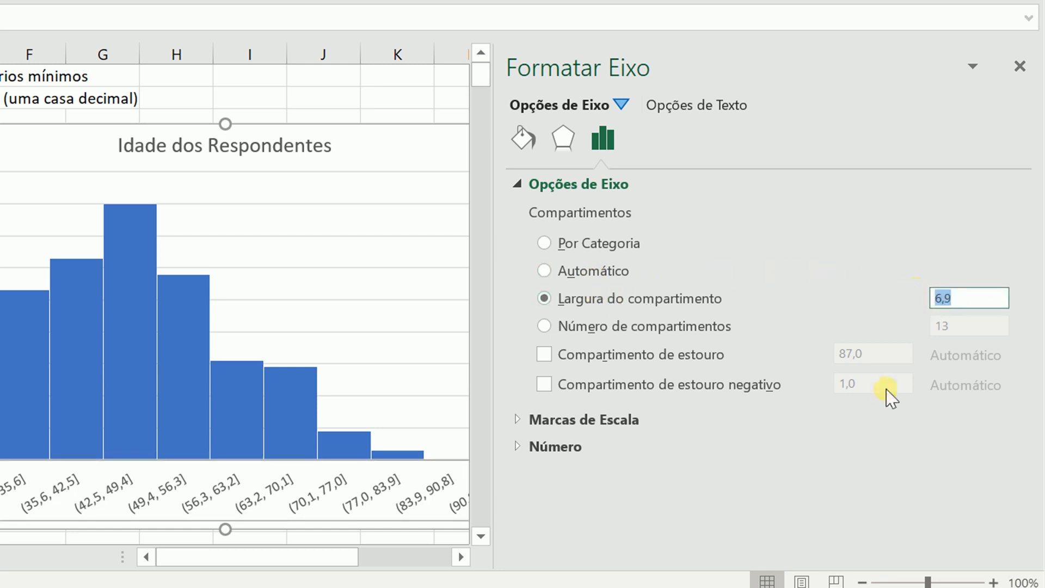
{"action": "key", "text": "Return"}
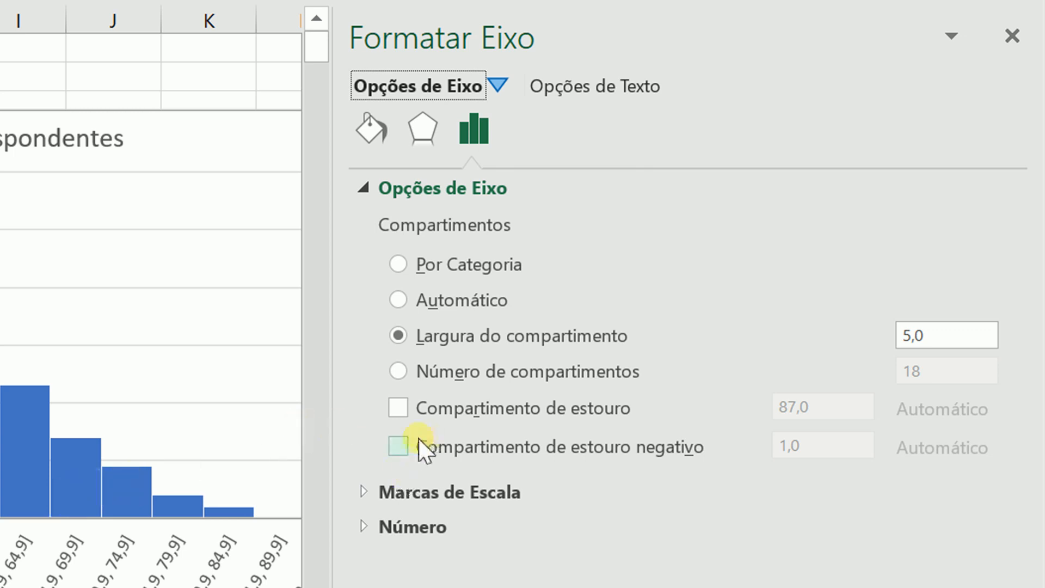
Step: Enable the underflow bin (Compartimento de estouro negativo) on the horizontal axis and set it to 20
{"action": "left_click", "coordinate": [400, 445]}
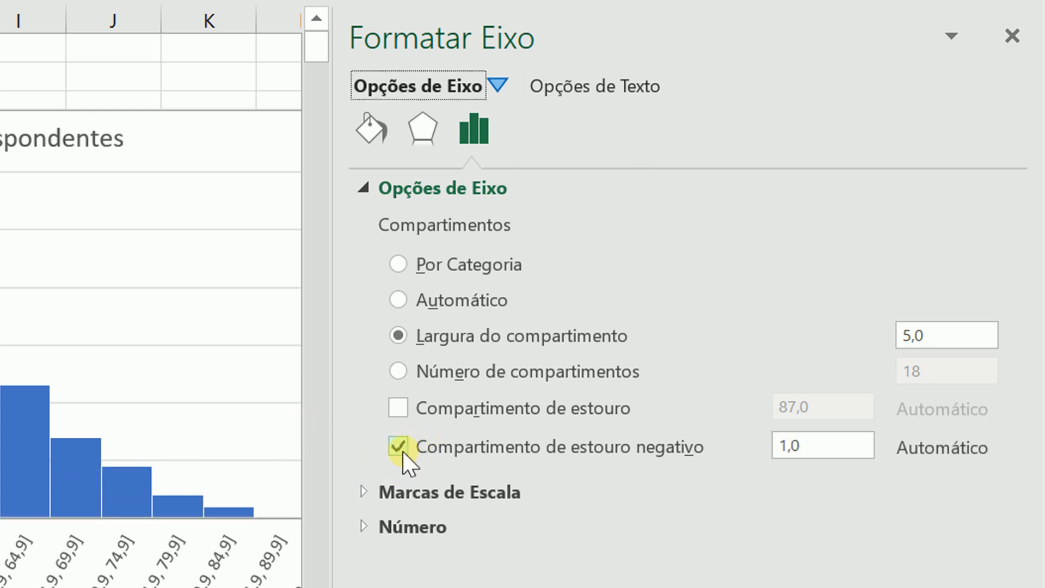
{"action": "left_click", "coordinate": [823, 446]}
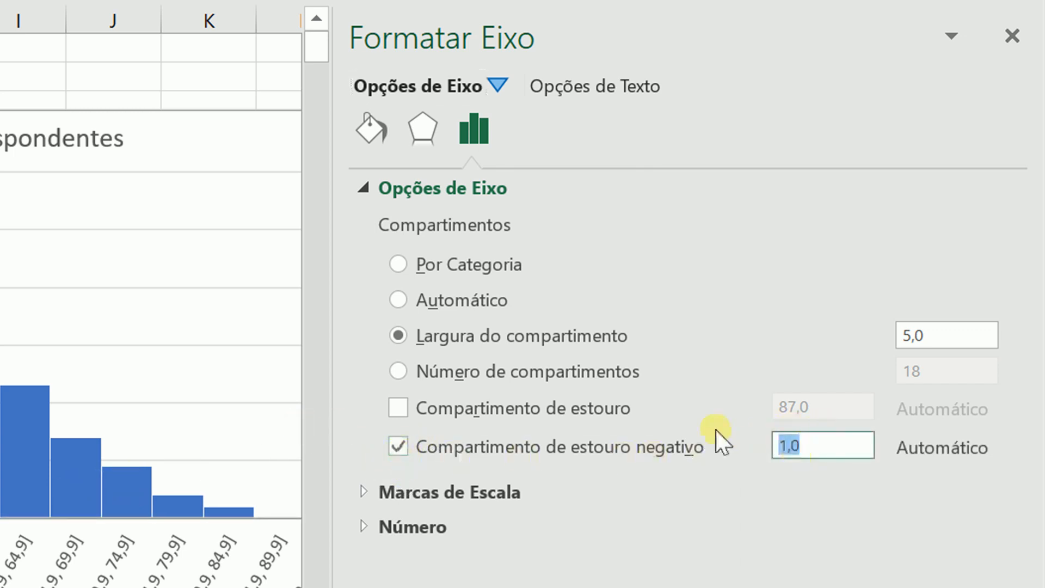
{"action": "type", "text": "20"}
{"action": "key", "text": "Return"}
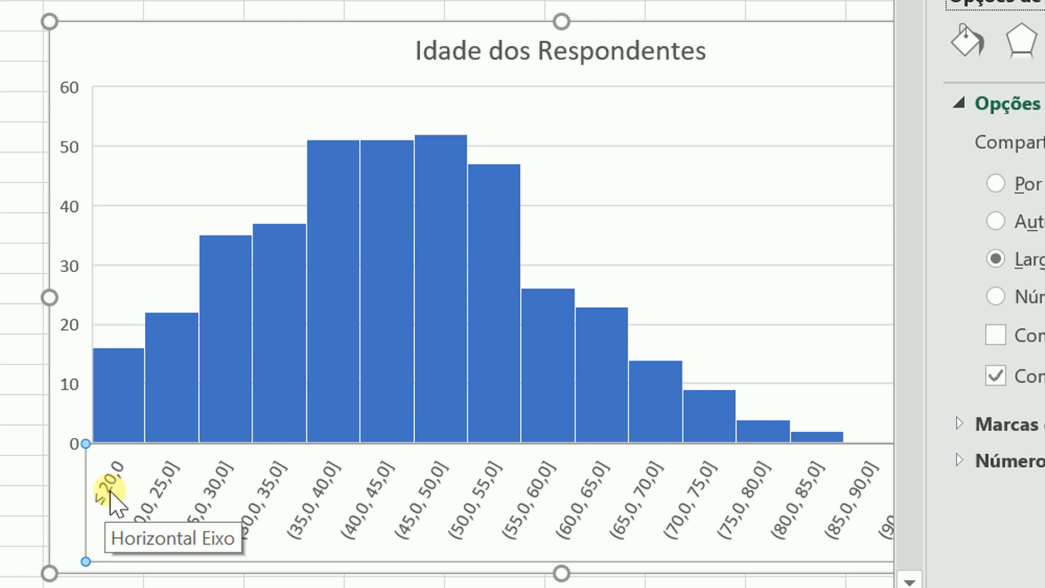
Step: Enable the overflow bin (Compartimento de estouro) on the horizontal axis and set it to 80
{"action": "mouse_move", "coordinate": [106, 396]}
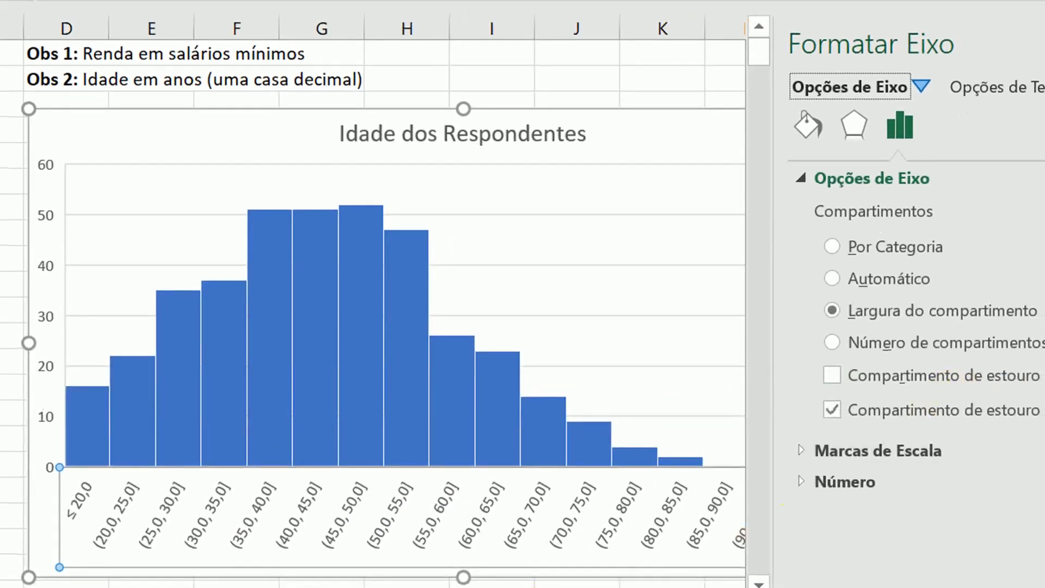
{"action": "left_click_drag", "start_coordinate": [473, 583], "coordinate": [582, 585]}
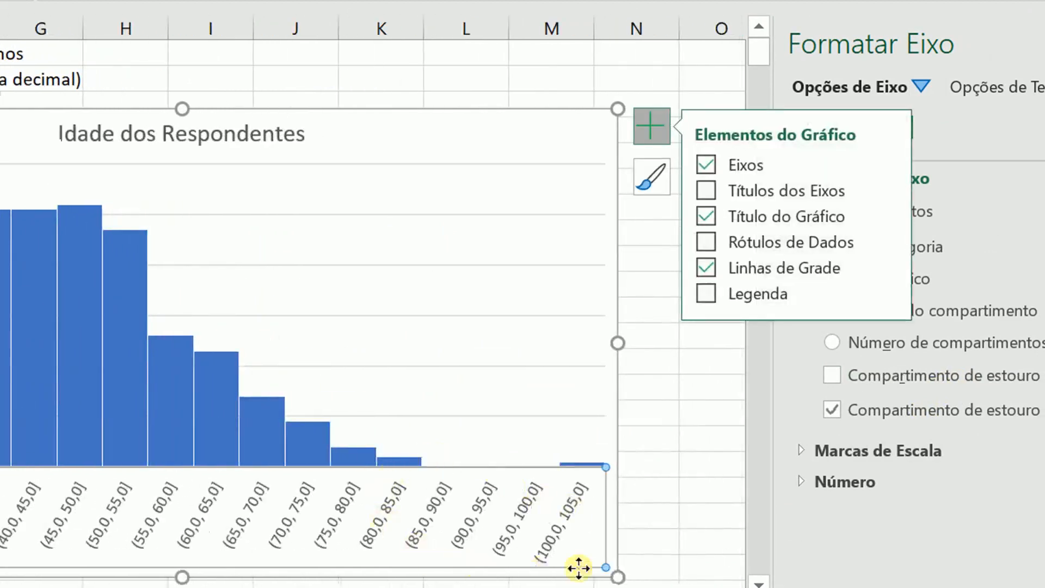
{"action": "left_click", "coordinate": [690, 517]}
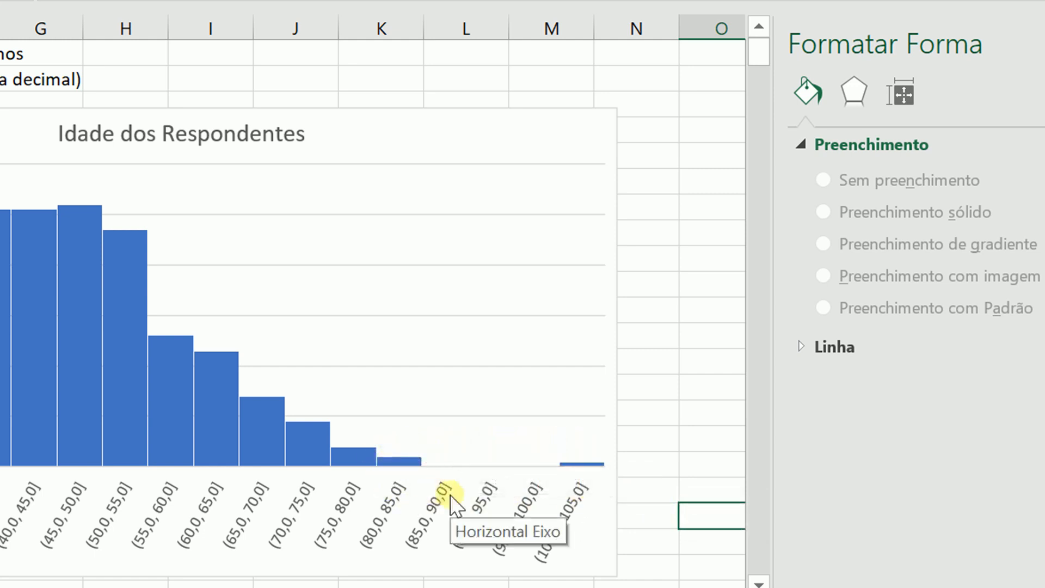
{"action": "left_click", "coordinate": [393, 500]}
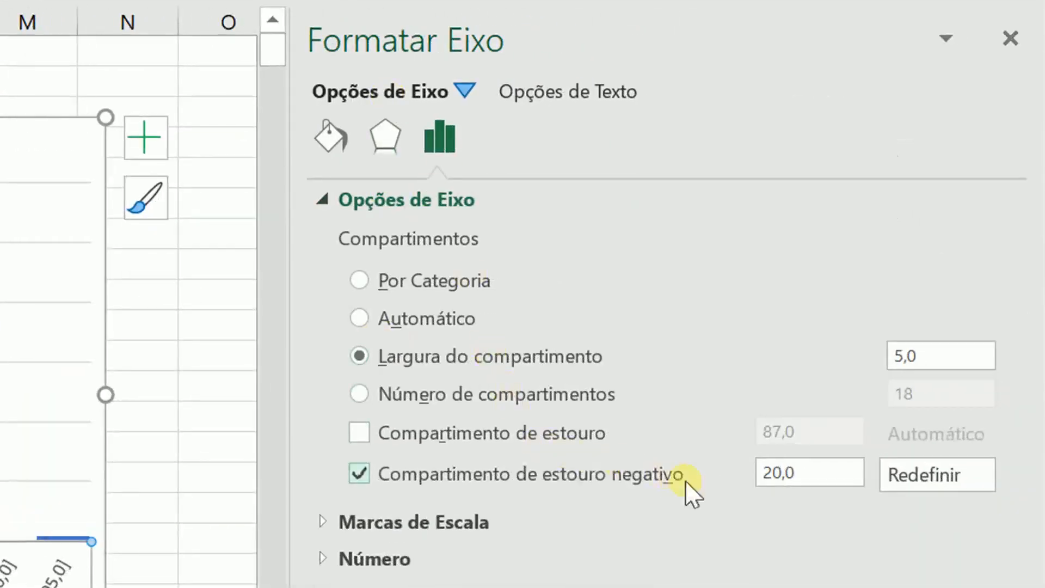
{"action": "left_click", "coordinate": [572, 434]}
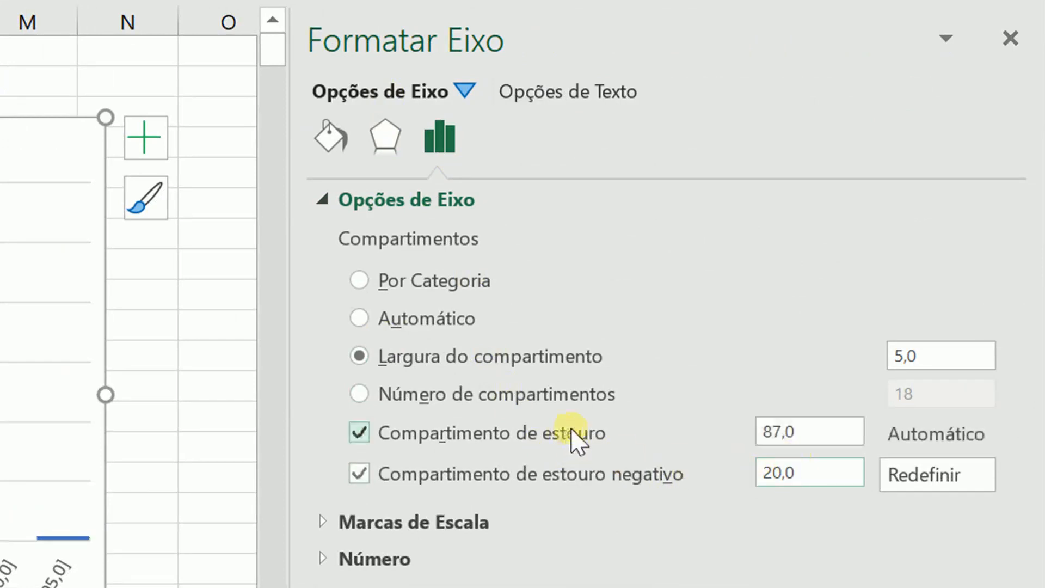
{"action": "left_click", "coordinate": [811, 430]}
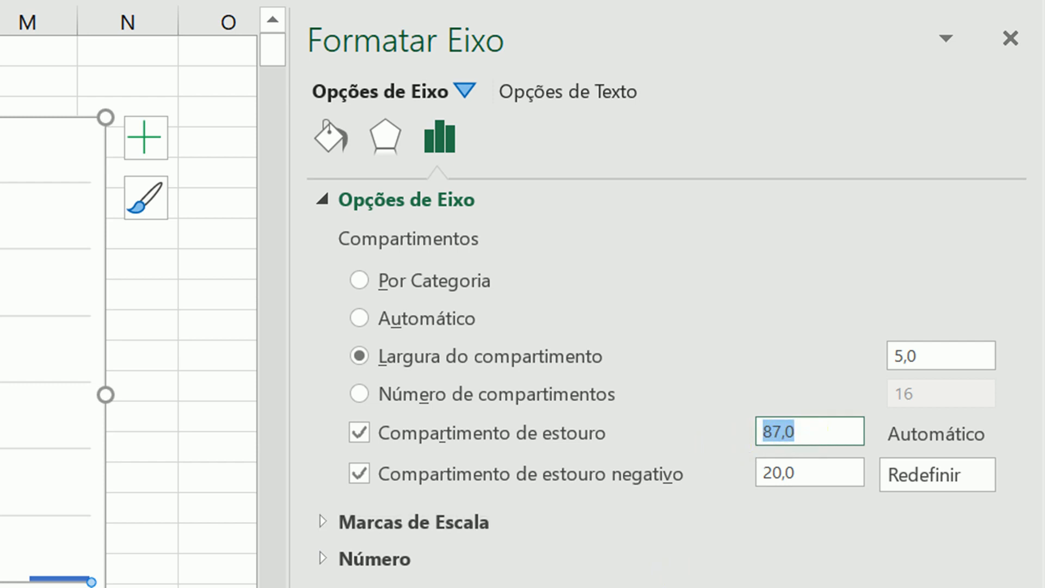
{"action": "type", "text": "80"}
{"action": "key", "text": "Return"}
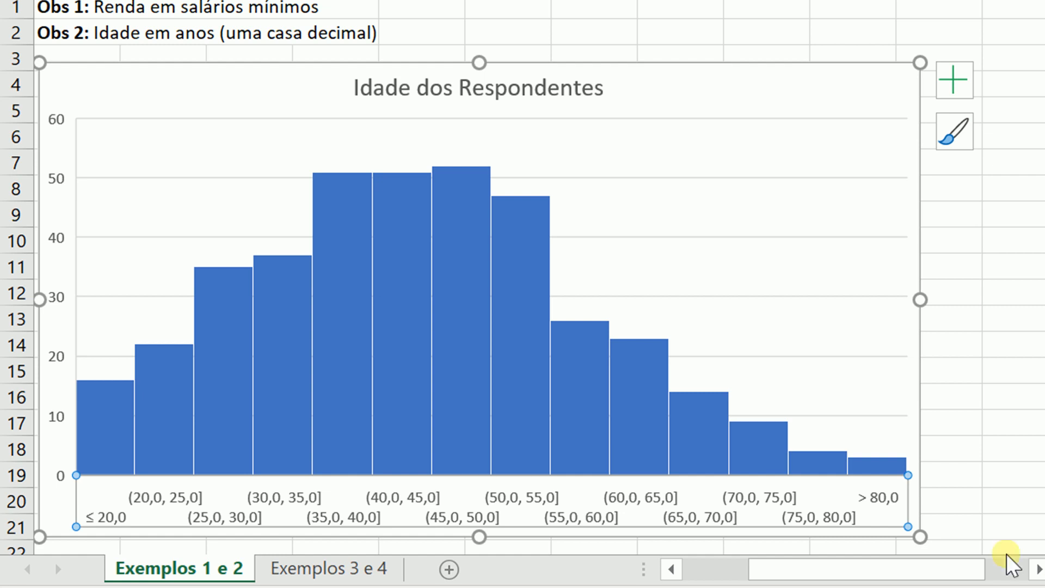
Step: Narrow the histogram slightly so its edge ends within column M and its axis labels slant, and deselect the chart
{"action": "left_click", "coordinate": [953, 396]}
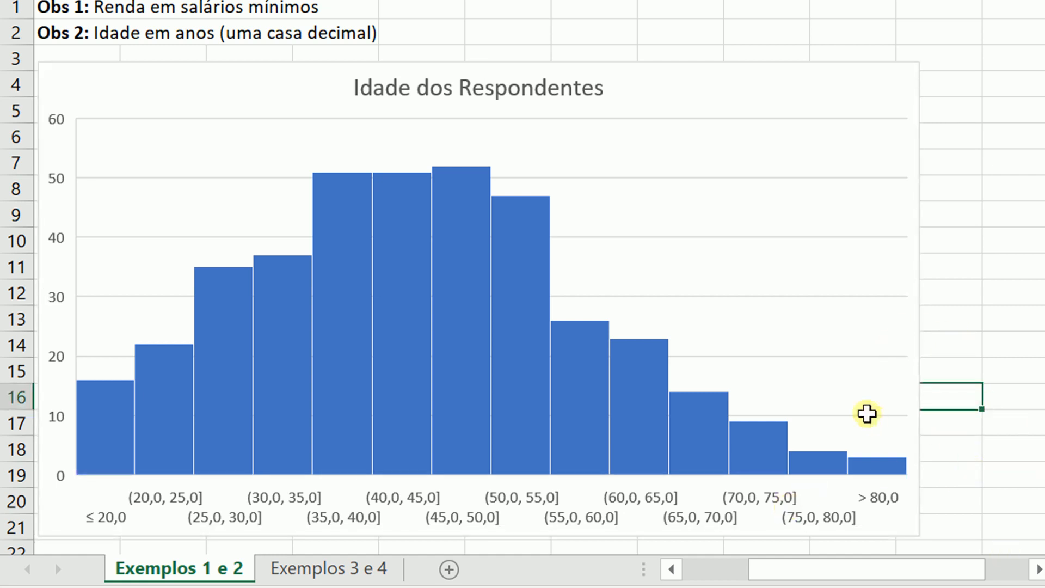
{"action": "left_click", "coordinate": [917, 321]}
{"action": "left_click_drag", "start_coordinate": [919, 301], "coordinate": [886, 301]}
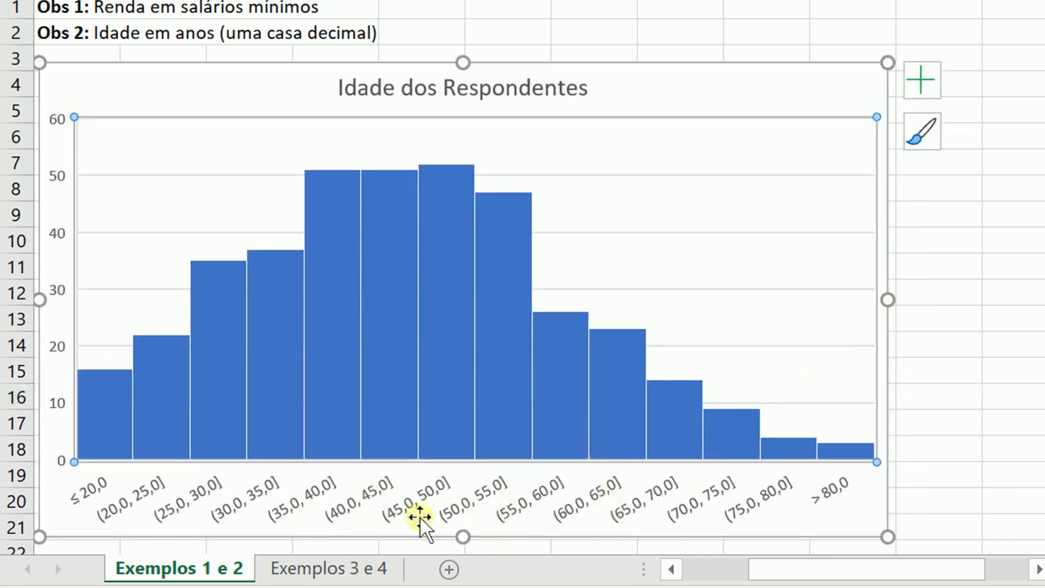
{"action": "left_click", "coordinate": [963, 395]}
{"action": "left_click_drag", "start_coordinate": [863, 569], "coordinate": [851, 582]}
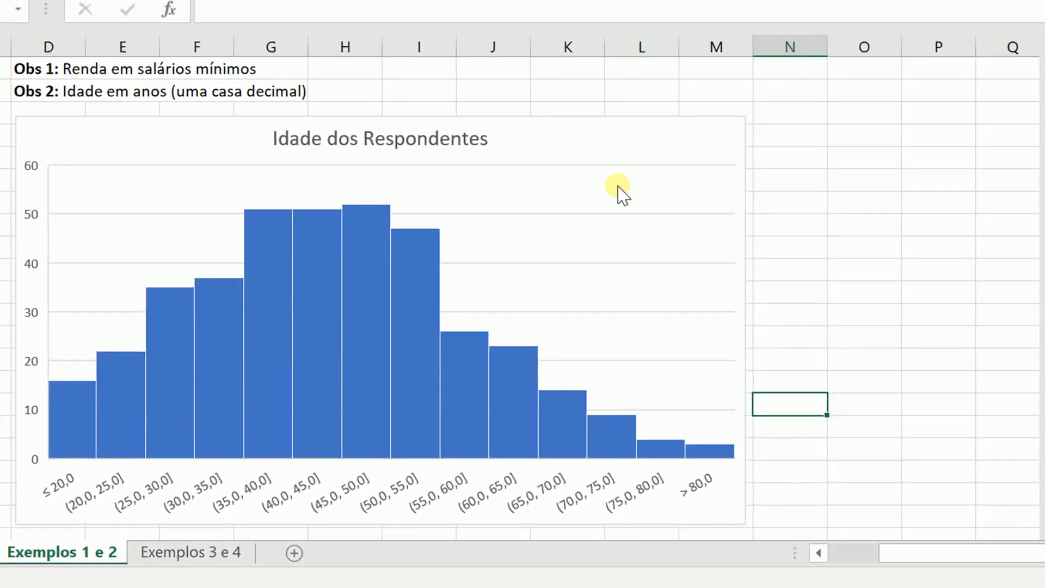
Step: Add data labels (Rótulos de Dados) to the Idade dos Respondentes histogram
{"action": "left_click", "coordinate": [743, 133]}
{"action": "left_click", "coordinate": [791, 129]}
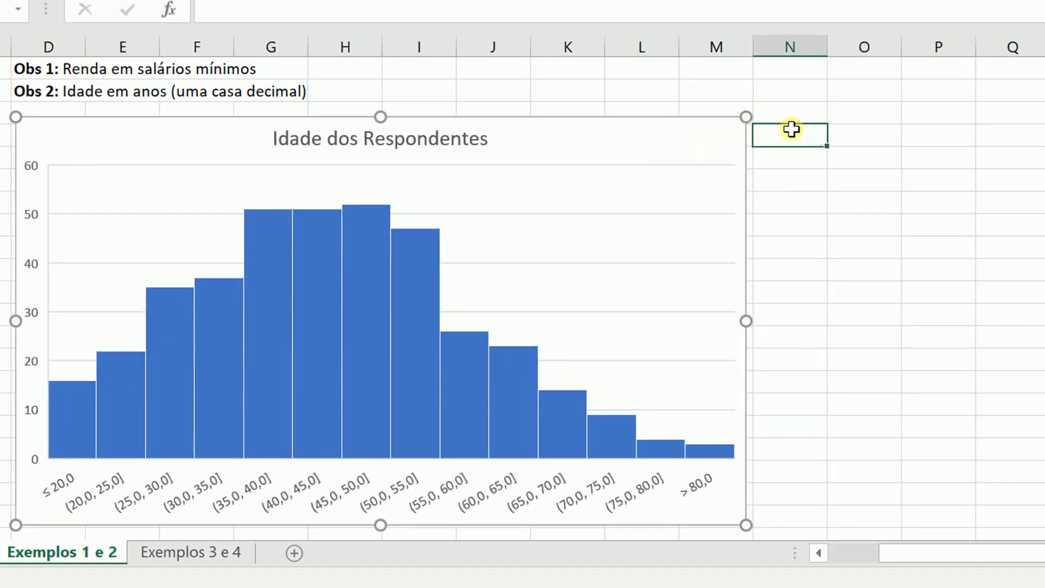
{"action": "left_click", "coordinate": [741, 133]}
{"action": "left_click", "coordinate": [777, 132]}
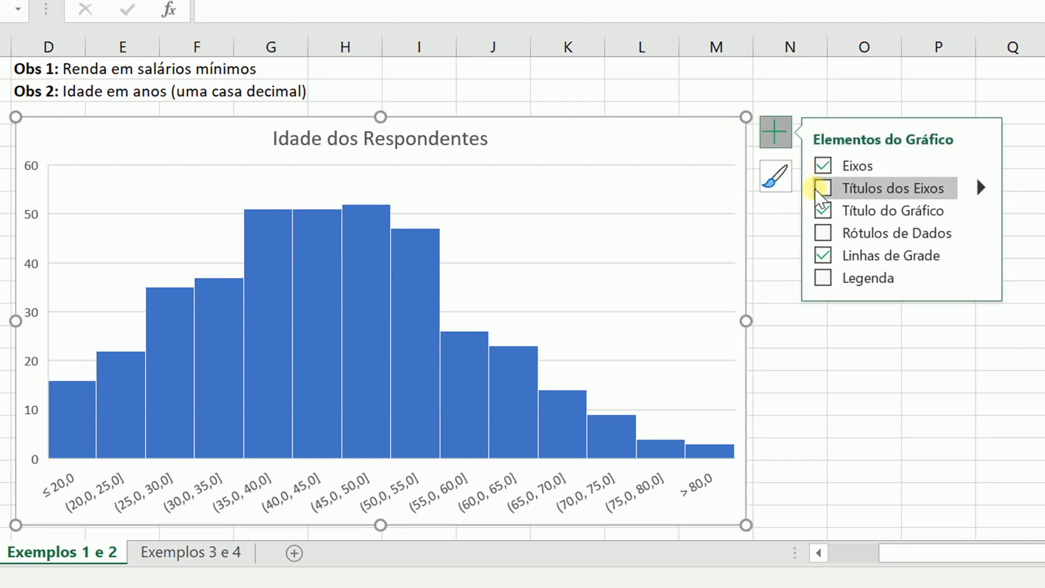
{"action": "left_click", "coordinate": [822, 233]}
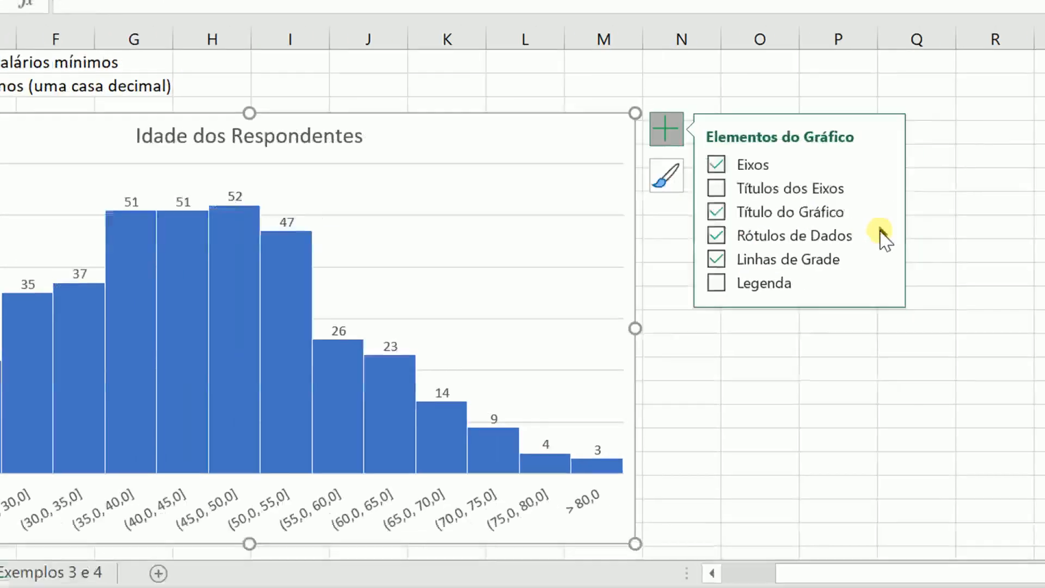
Step: Open the full data label options, try the inner end, center and inner base positions, and set the labels to Extremidade Externa
{"action": "left_click", "coordinate": [980, 233]}
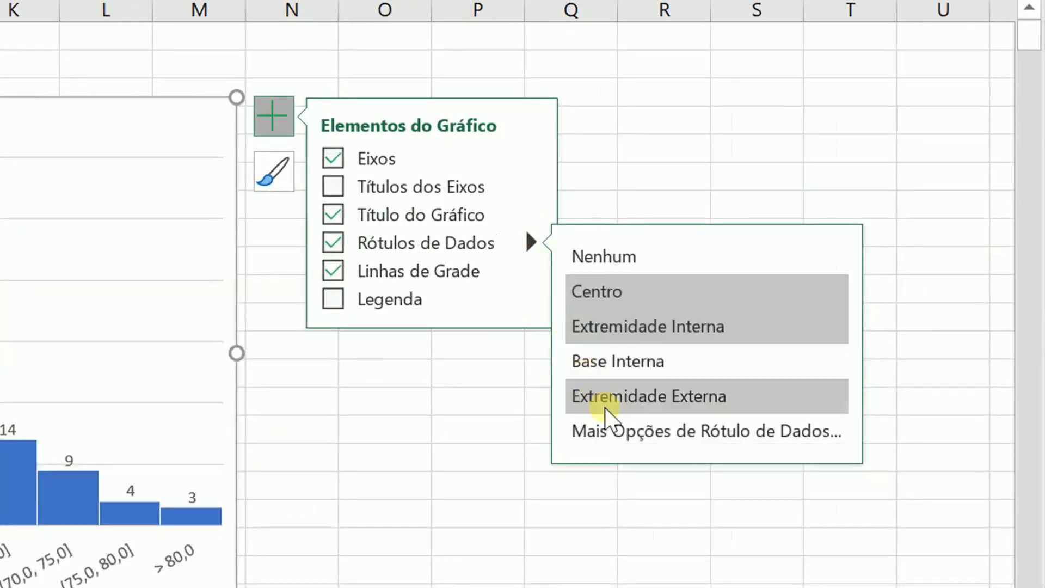
{"action": "left_click", "coordinate": [620, 432]}
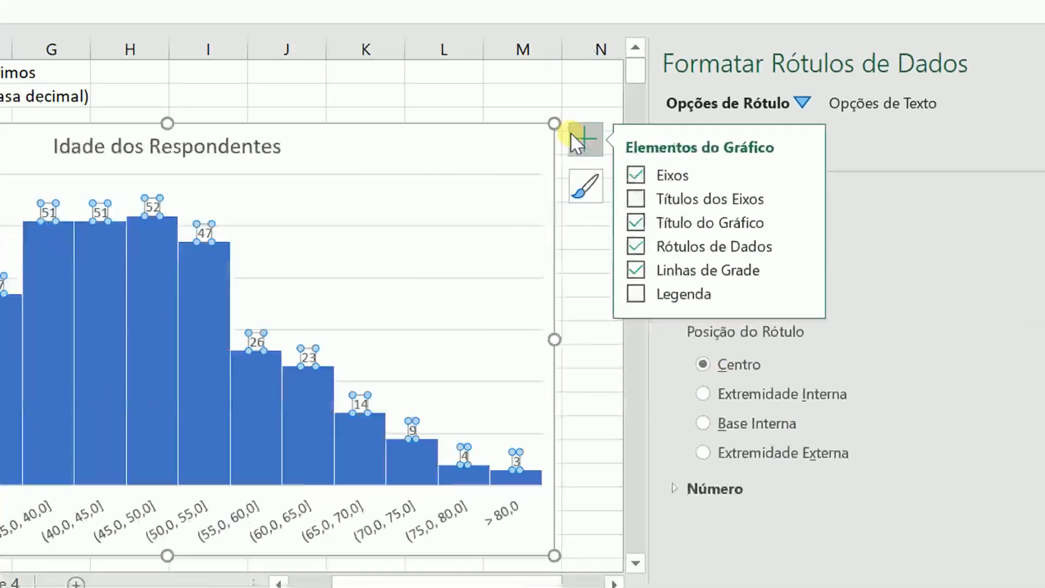
{"action": "left_click", "coordinate": [274, 115]}
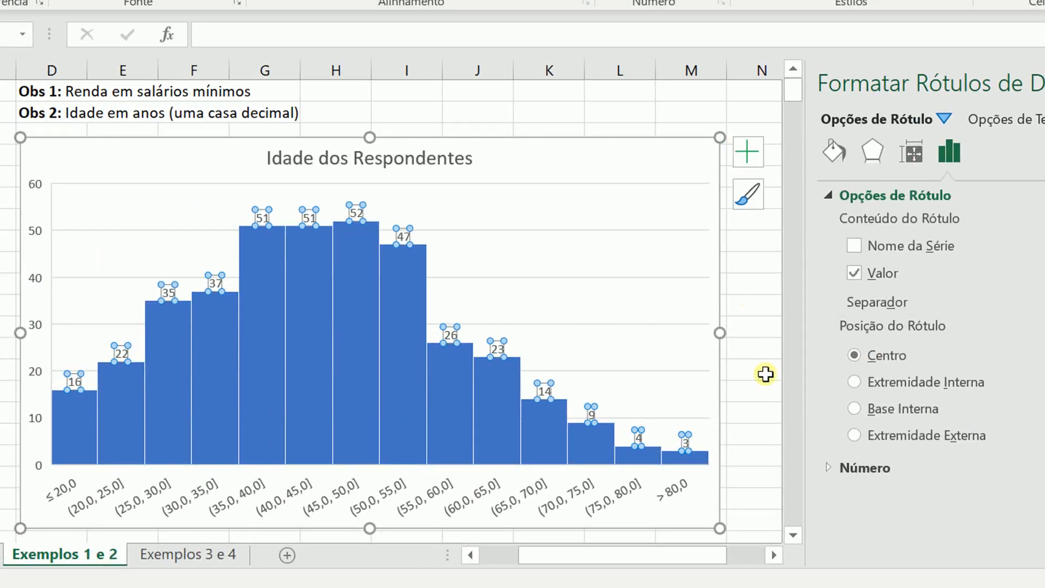
{"action": "left_click", "coordinate": [867, 388]}
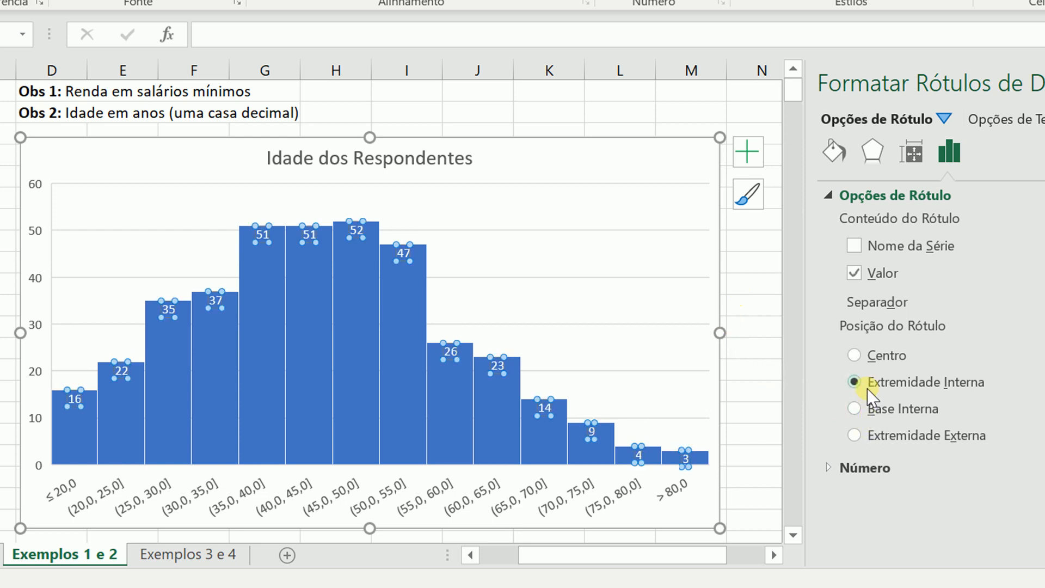
{"action": "left_click", "coordinate": [864, 354]}
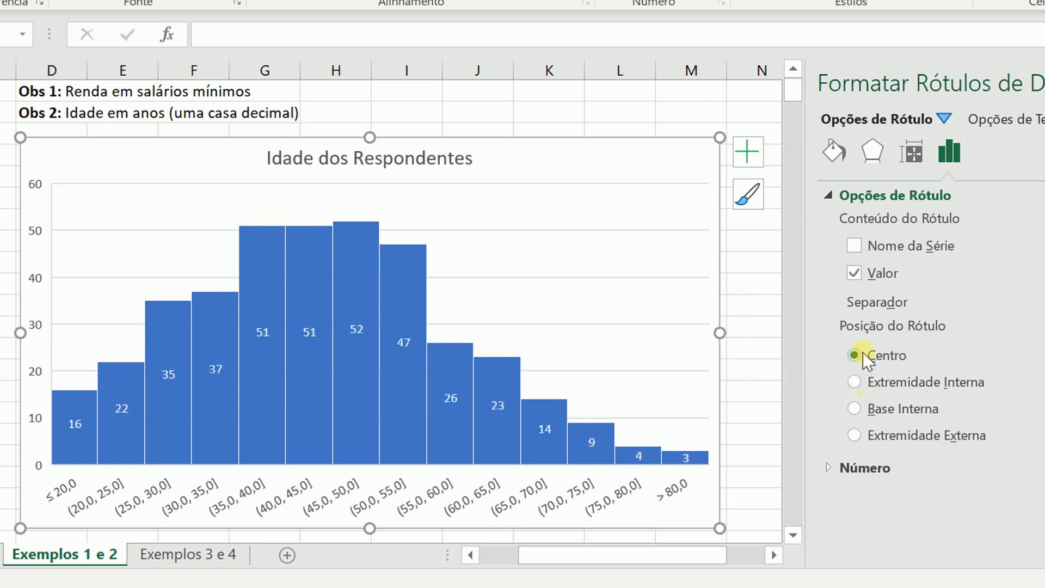
{"action": "left_click", "coordinate": [876, 407]}
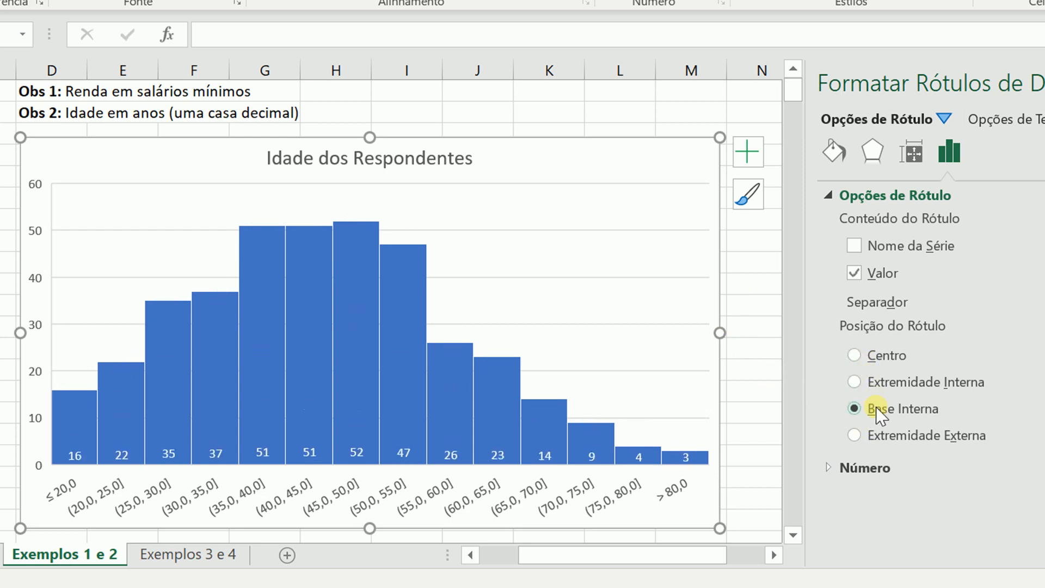
{"action": "left_click", "coordinate": [877, 434]}
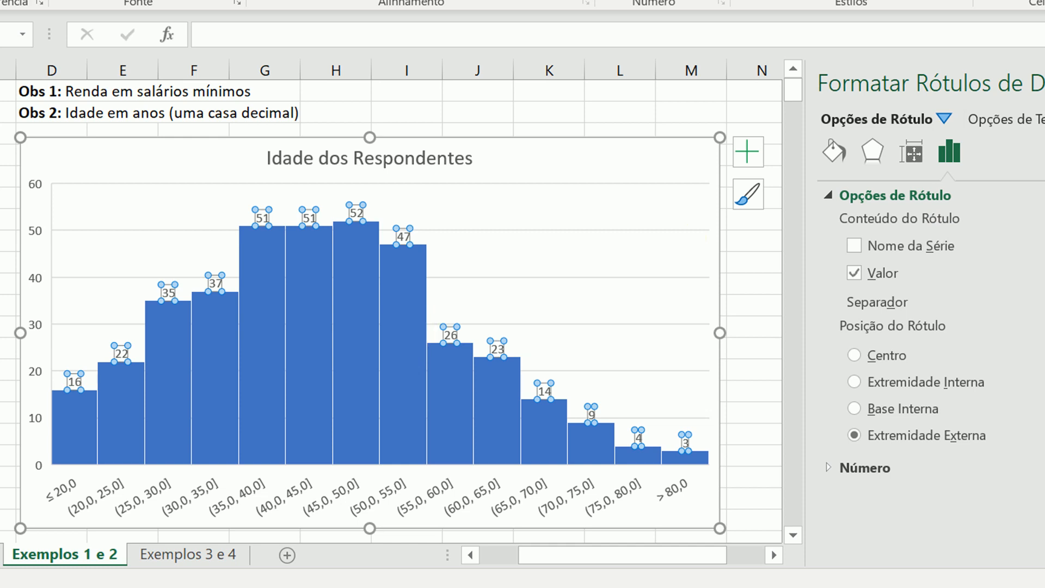
Step: Set the gap width (Largura do Espaçamento) of the age histogram's bars to 20% and deselect the chart
{"action": "left_click", "coordinate": [404, 341]}
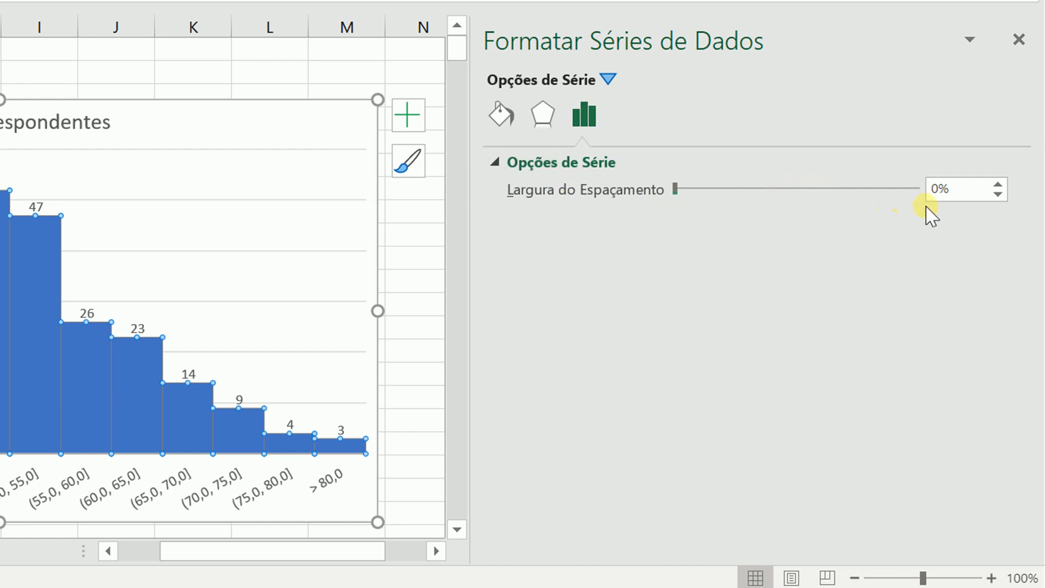
{"action": "left_click_drag", "start_coordinate": [962, 191], "coordinate": [924, 205]}
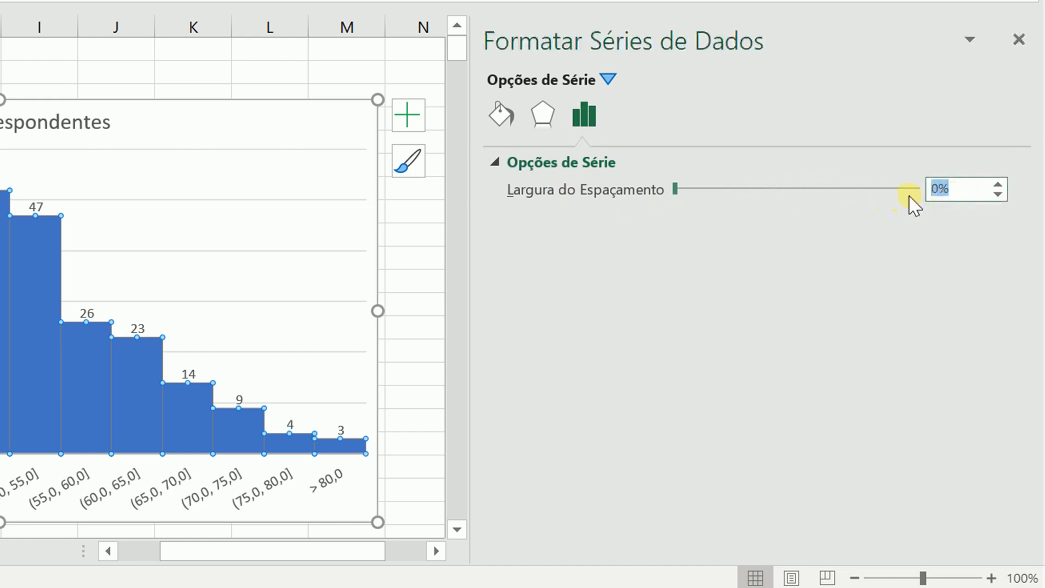
{"action": "type", "text": "20"}
{"action": "key", "text": "Return"}
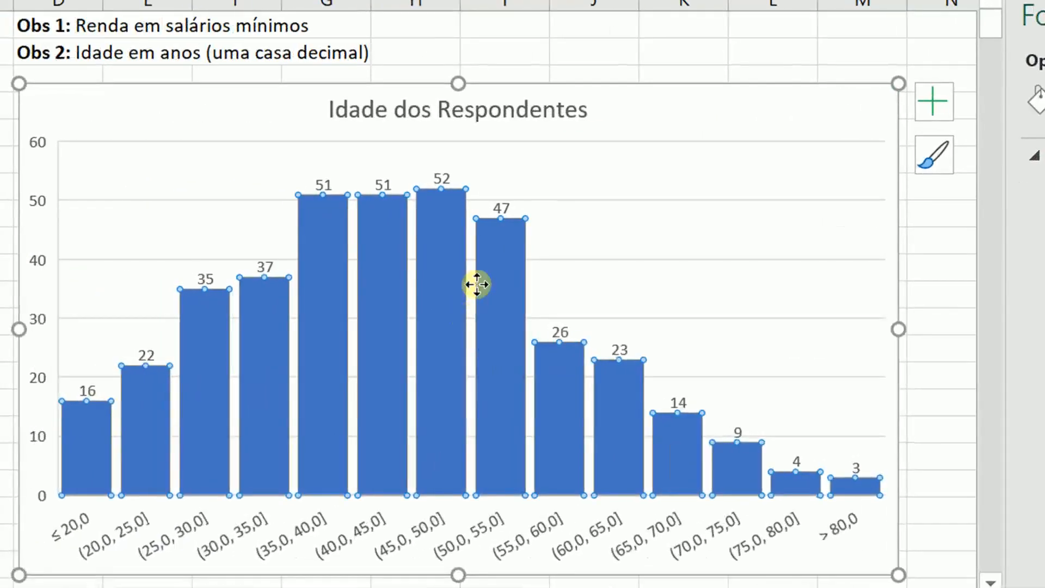
{"action": "mouse_move", "coordinate": [397, 276]}
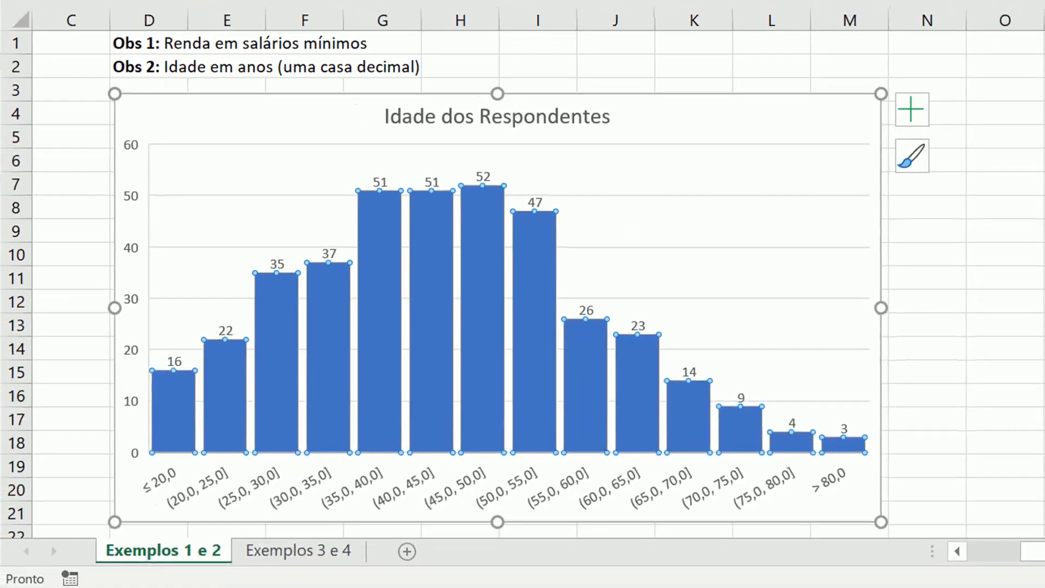
{"action": "left_click", "coordinate": [1032, 189]}
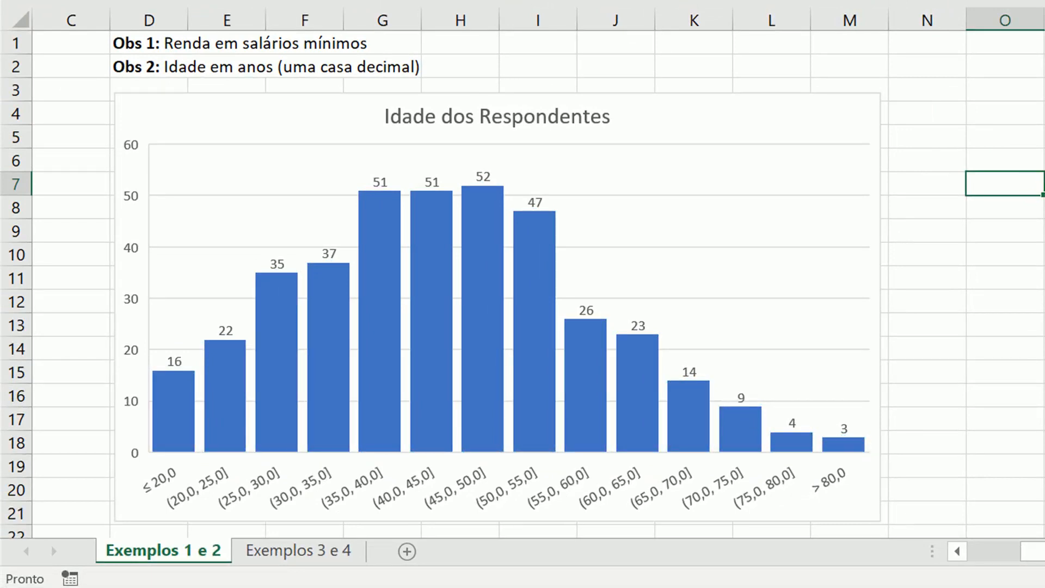
Step: Insert a histogram of the Renda column, using the data from the header in B1 down to B391
{"action": "left_click", "coordinate": [997, 551]}
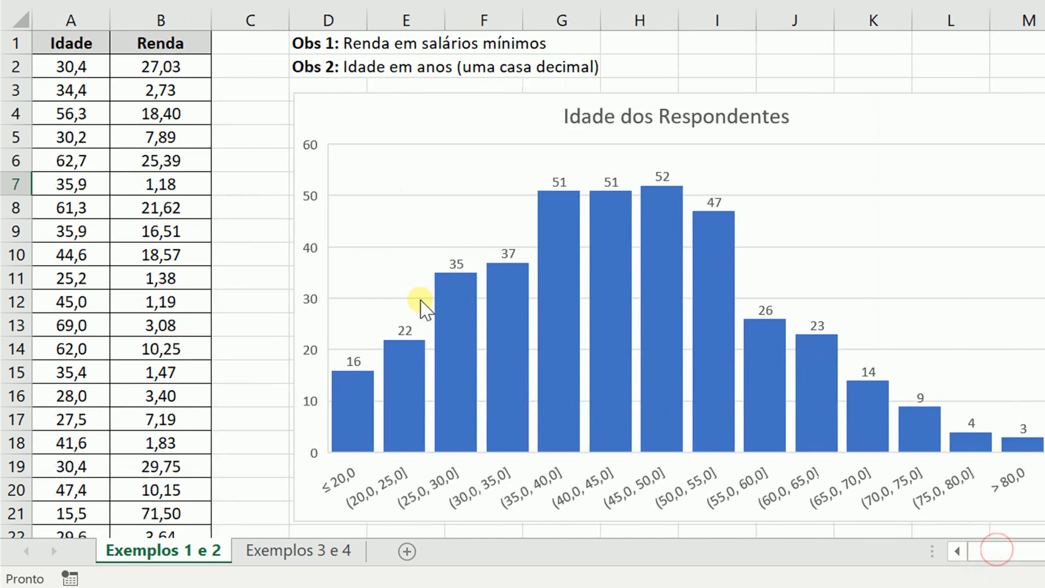
{"action": "left_click", "coordinate": [172, 42]}
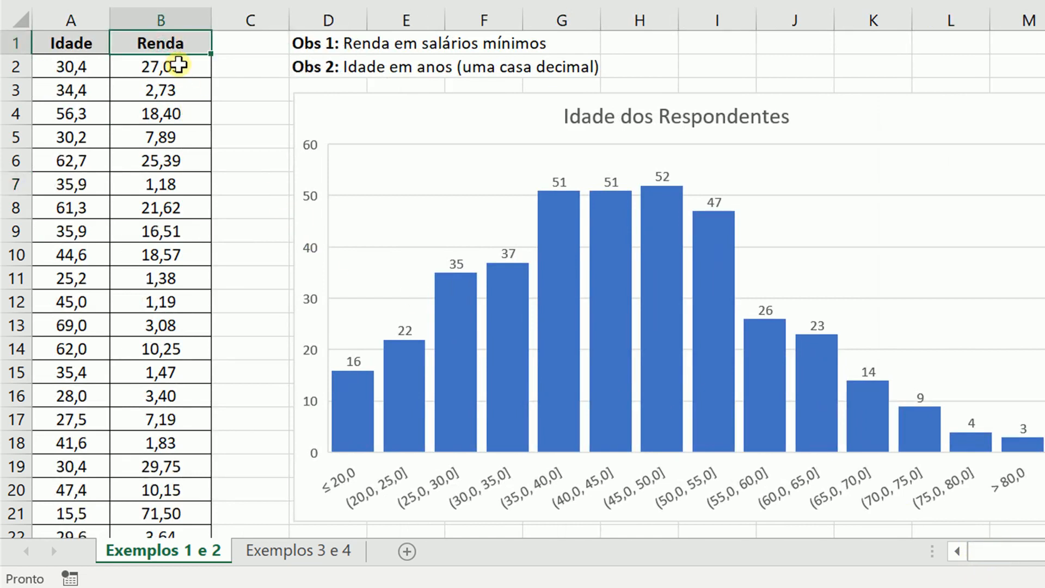
{"action": "key", "text": "ctrl+shift+Down"}
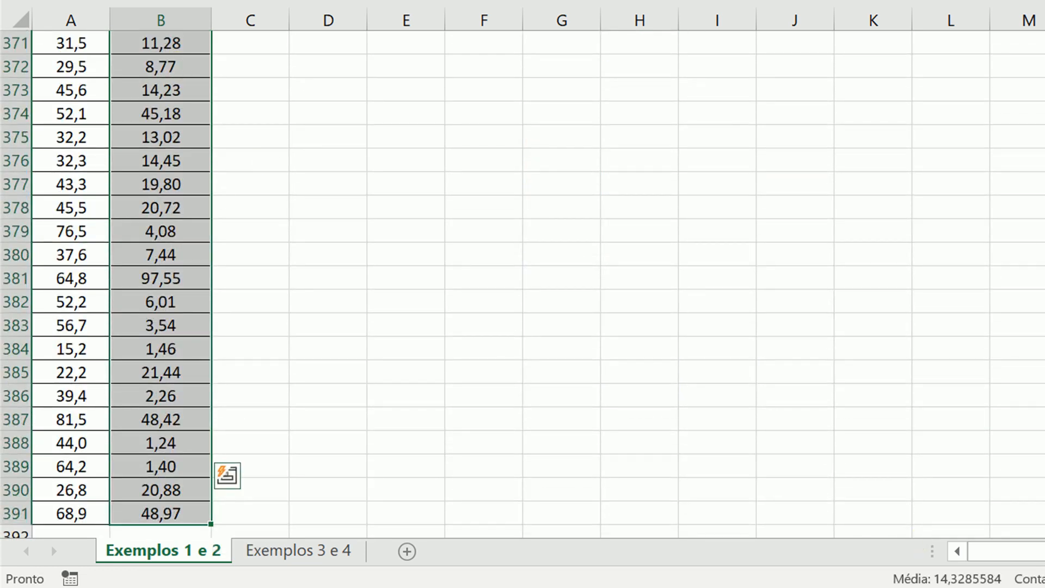
{"action": "scroll", "coordinate": [522, 282], "scroll_direction": "up", "scroll_amount": 20}
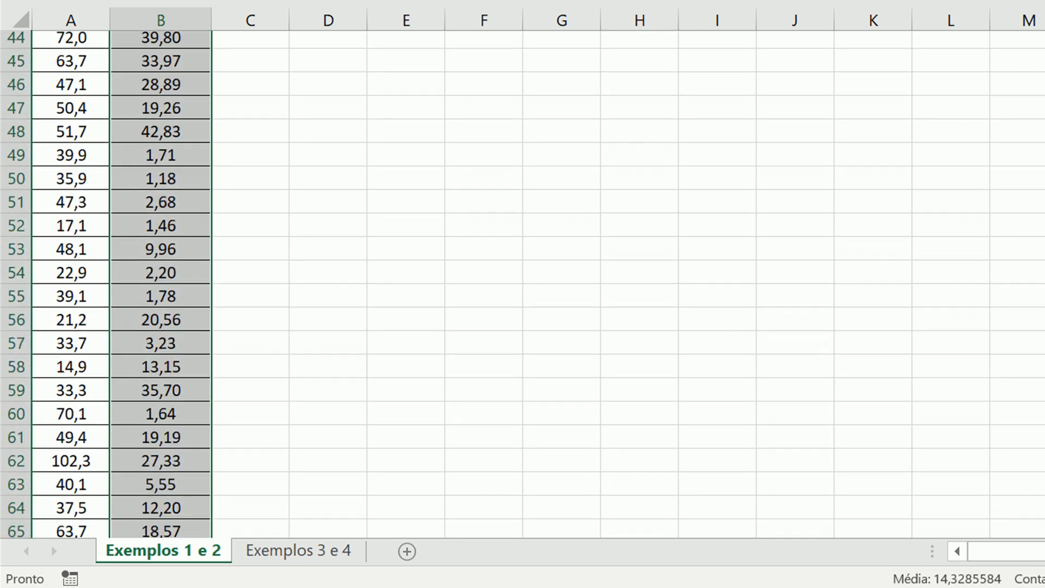
{"action": "scroll", "coordinate": [522, 283], "scroll_direction": "up", "scroll_amount": 5}
{"action": "scroll", "coordinate": [523, 283], "scroll_direction": "down", "scroll_amount": 6}
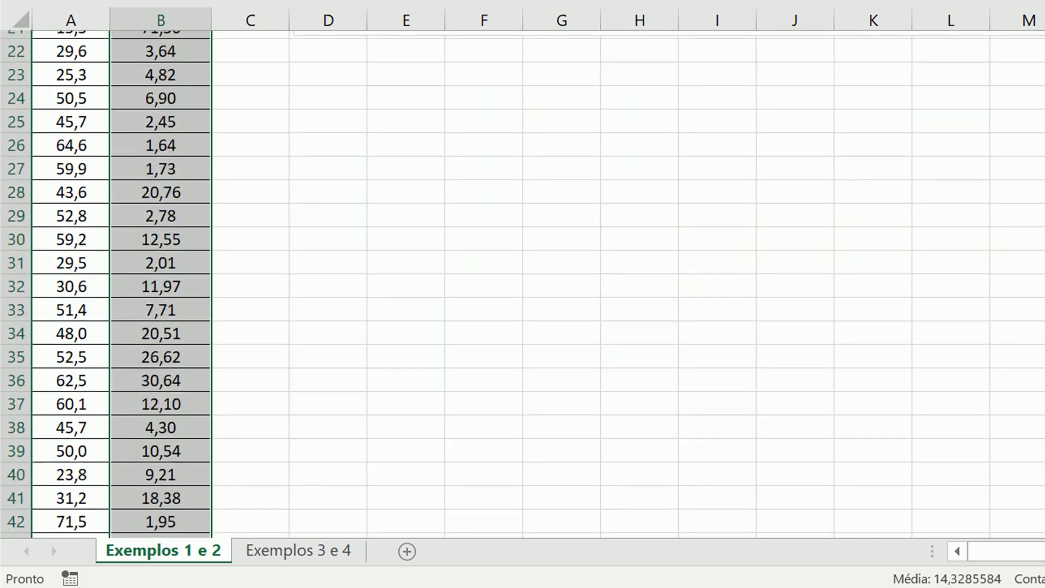
{"action": "scroll", "coordinate": [637, 236], "scroll_direction": "up", "scroll_amount": 2}
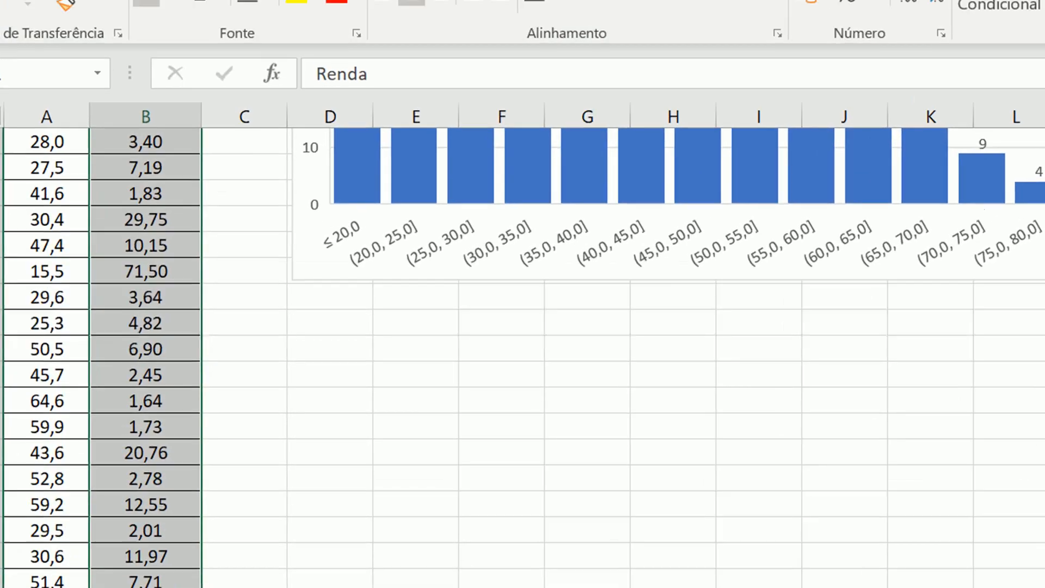
{"action": "left_click", "coordinate": [210, 79]}
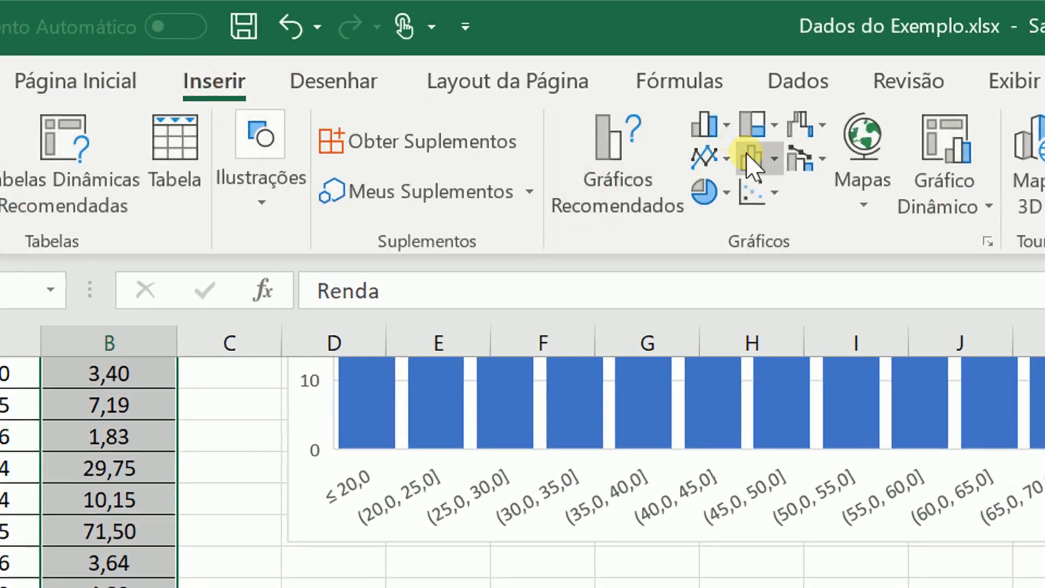
{"action": "left_click", "coordinate": [753, 158]}
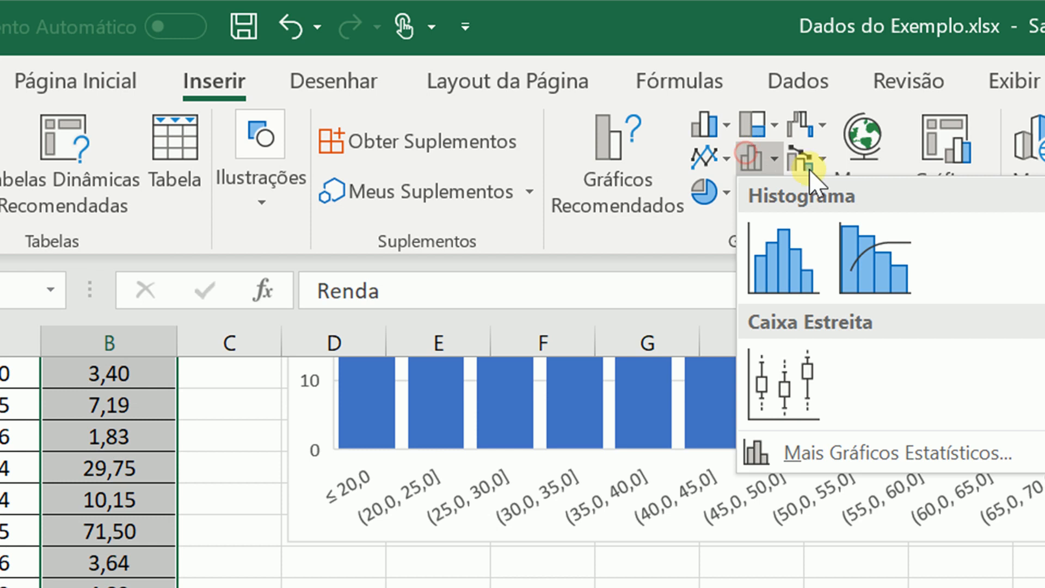
{"action": "left_click", "coordinate": [798, 256]}
Step: Place the new income histogram just below the age chart from about D22, enlarge it to column M and about row 40, and deselect it
{"action": "left_click", "coordinate": [652, 461]}
{"action": "left_click_drag", "start_coordinate": [653, 461], "coordinate": [390, 552]}
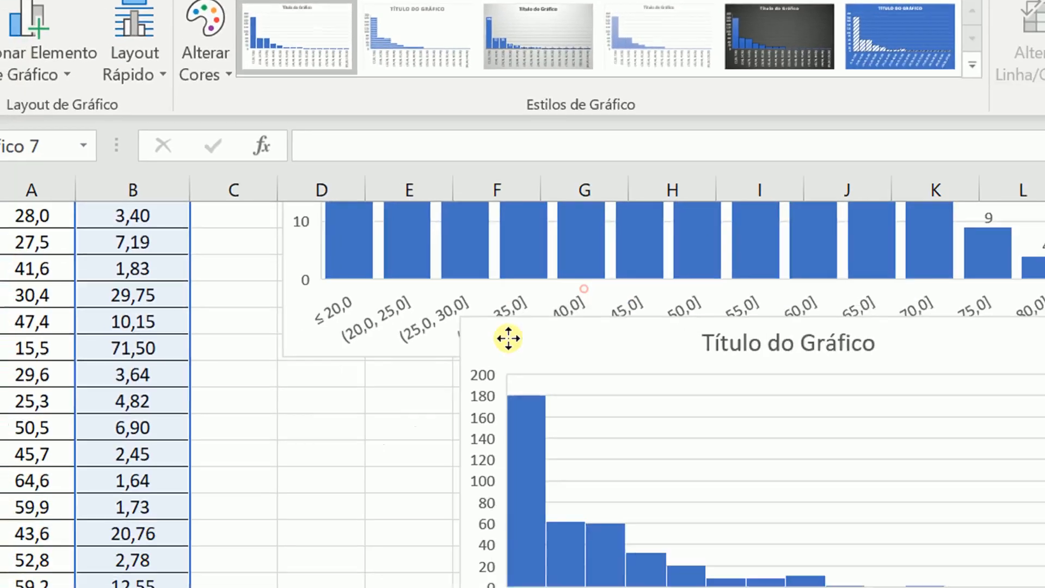
{"action": "left_click_drag", "start_coordinate": [350, 210], "coordinate": [347, 209]}
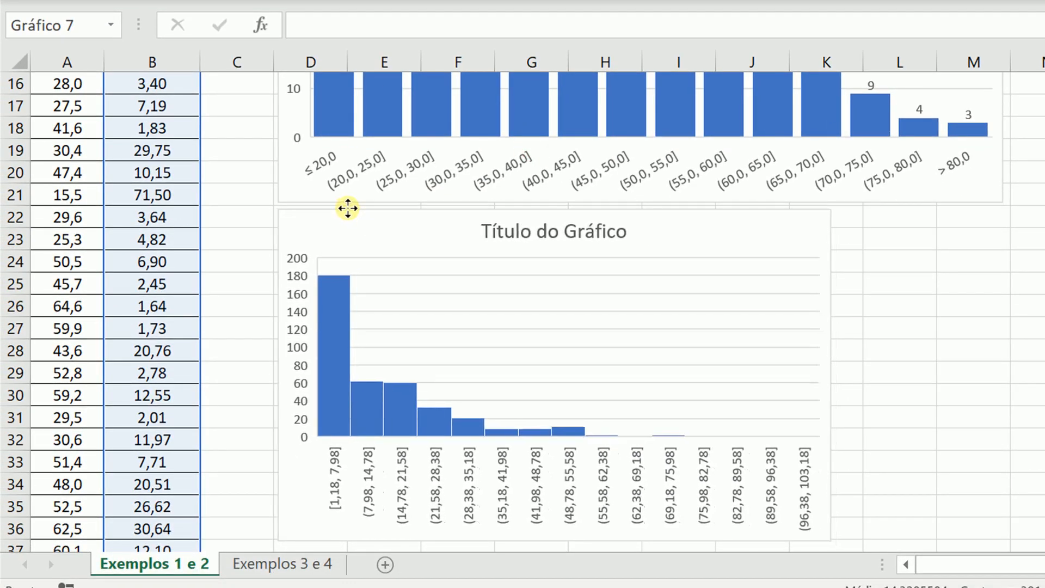
{"action": "scroll", "coordinate": [350, 210], "scroll_direction": "down", "scroll_amount": 2}
{"action": "left_click_drag", "start_coordinate": [825, 406], "coordinate": [999, 491]}
{"action": "scroll", "coordinate": [990, 438], "scroll_direction": "up", "scroll_amount": 1}
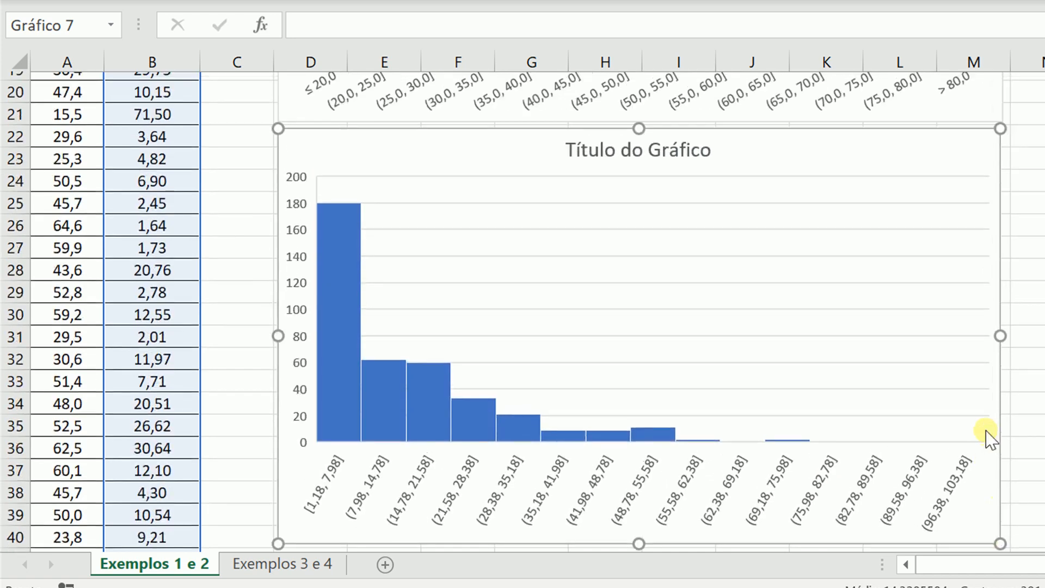
{"action": "key", "text": "Escape"}
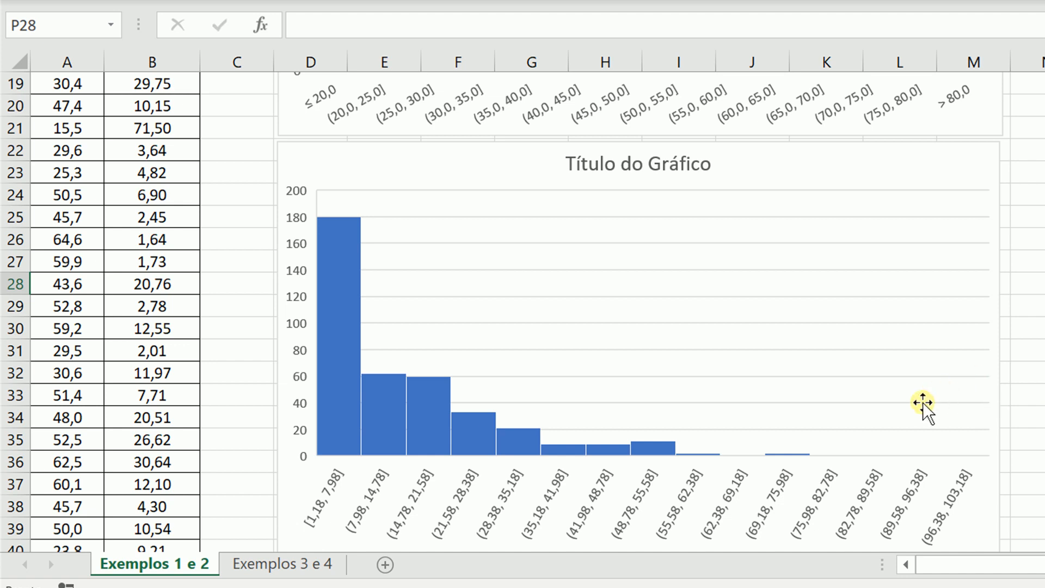
Step: Change the income histogram's title to "Renda (Salários Mínimos)" and deselect the chart
{"action": "left_click", "coordinate": [626, 165]}
{"action": "left_click", "coordinate": [620, 159]}
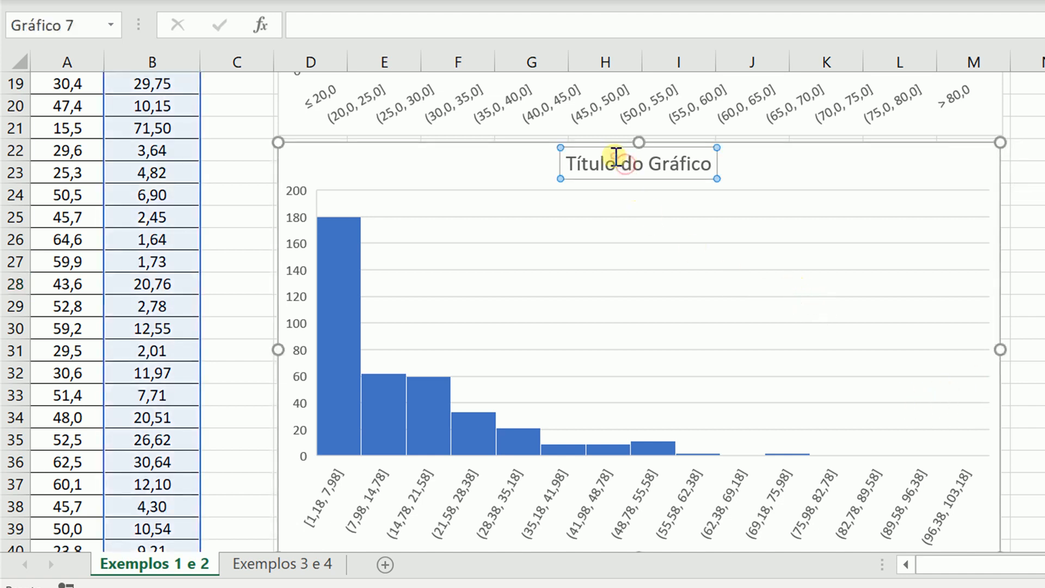
{"action": "triple_click", "coordinate": [619, 157]}
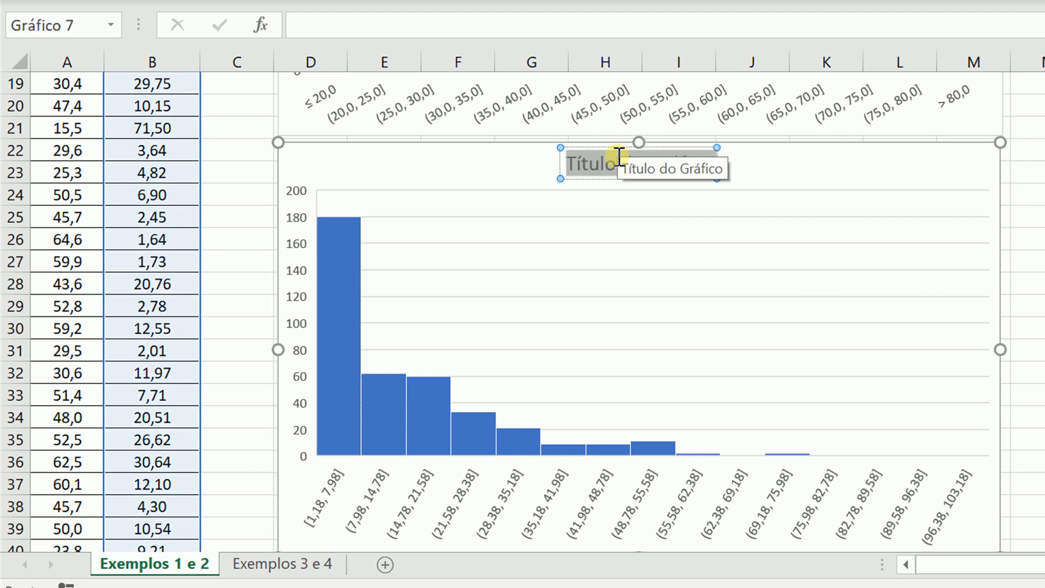
{"action": "type", "text": "Renda famários mínim"}
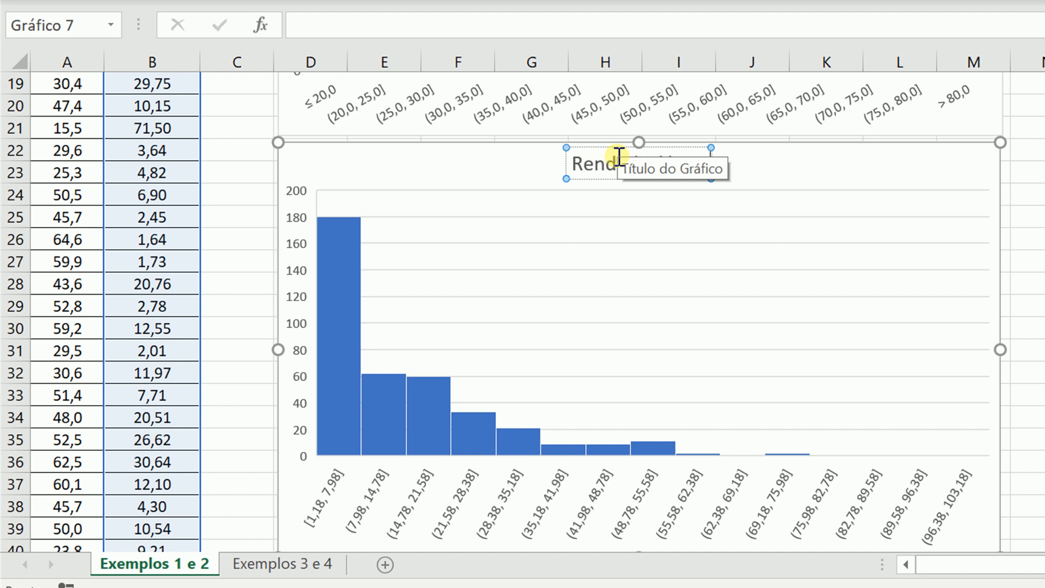
{"action": "type", "text": "os)"}
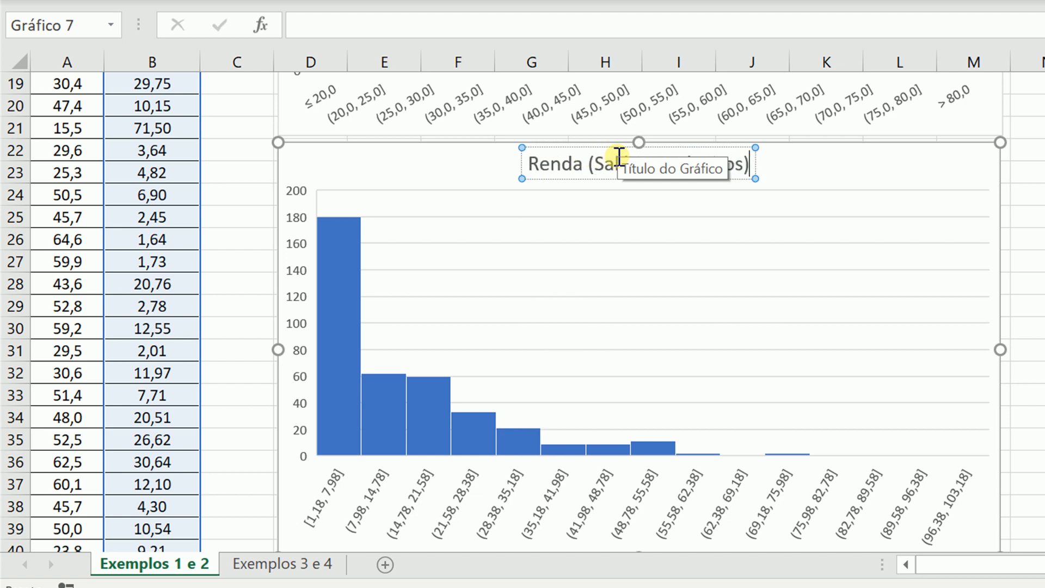
{"action": "key", "text": "Escape"}
{"action": "key", "text": "Escape"}
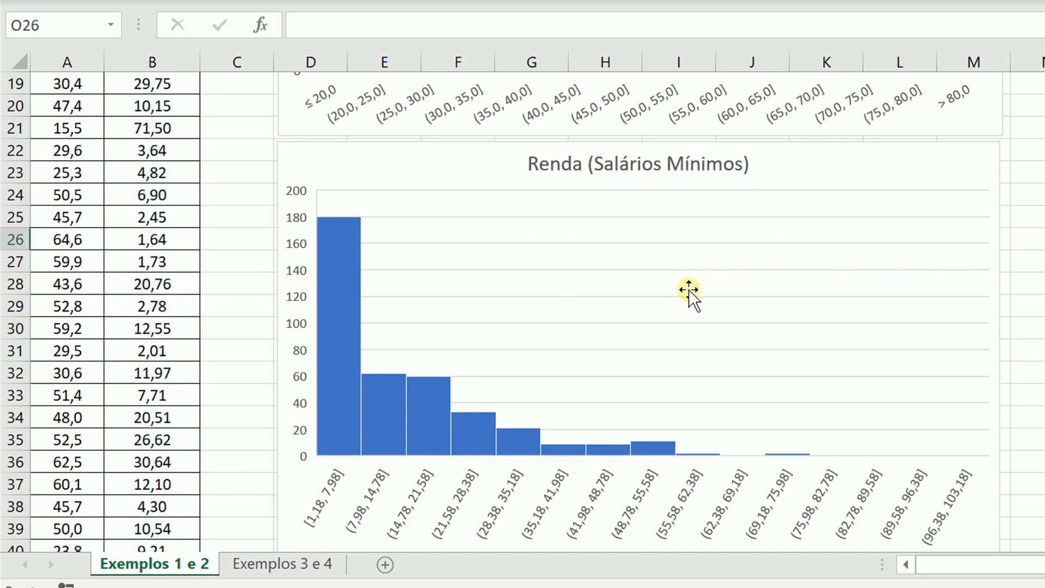
Step: Set the bin width (Largura do compartimento) of the income histogram's horizontal axis to 5,0
{"action": "left_click", "coordinate": [323, 500]}
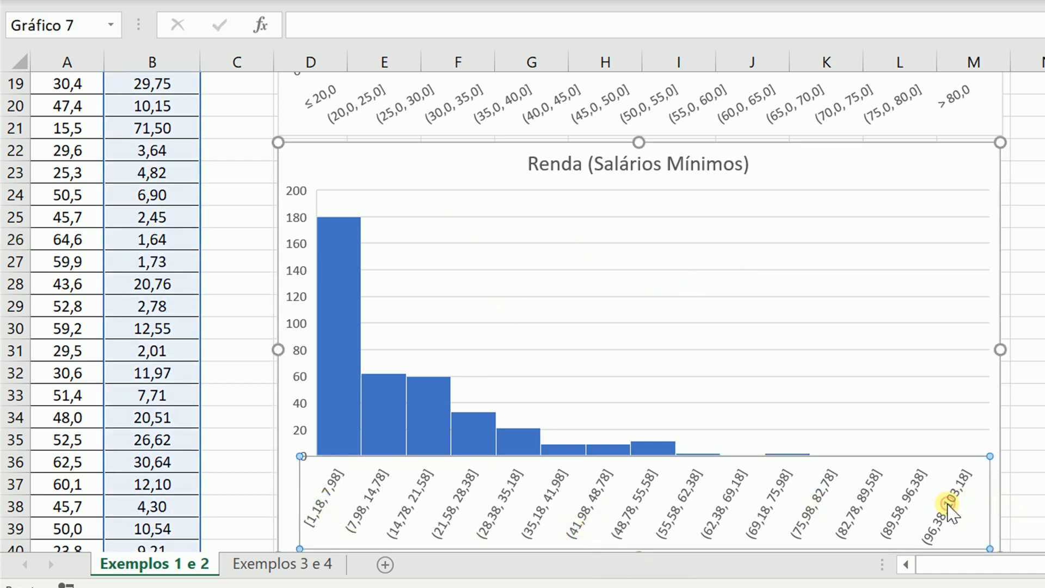
{"action": "double_click", "coordinate": [947, 504]}
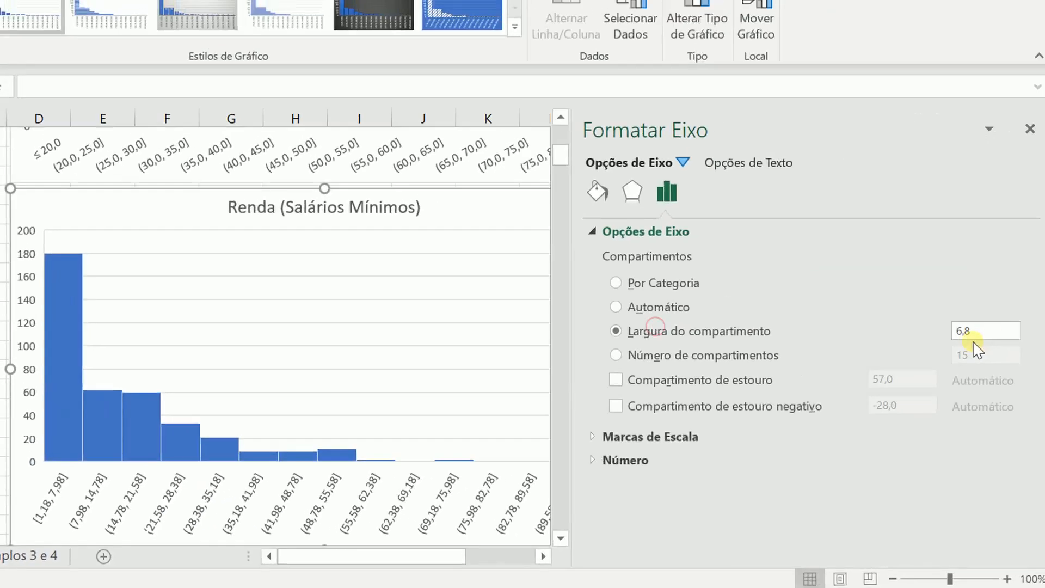
{"action": "double_click", "coordinate": [978, 332]}
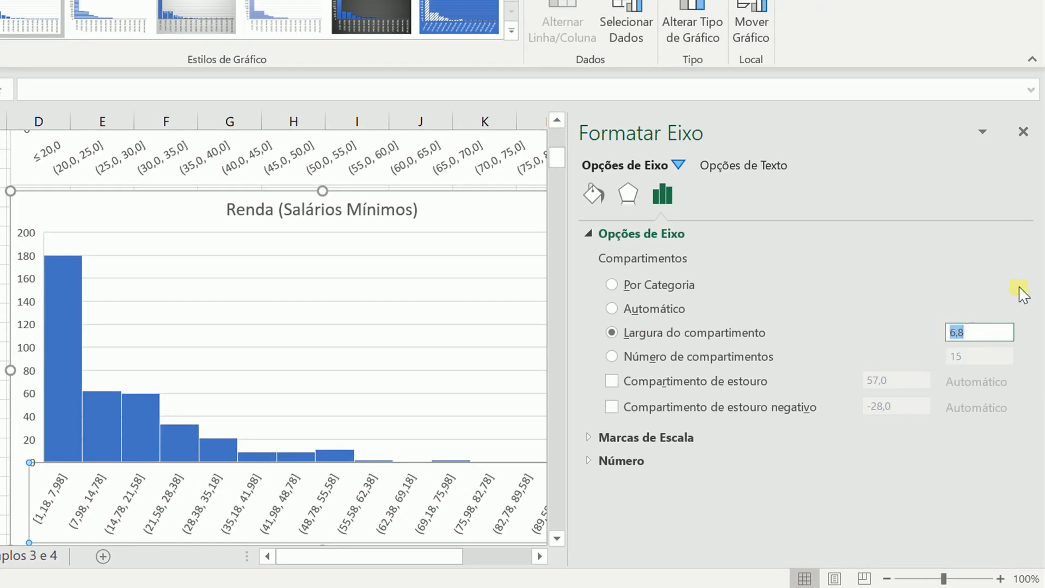
{"action": "left_click", "coordinate": [1020, 291]}
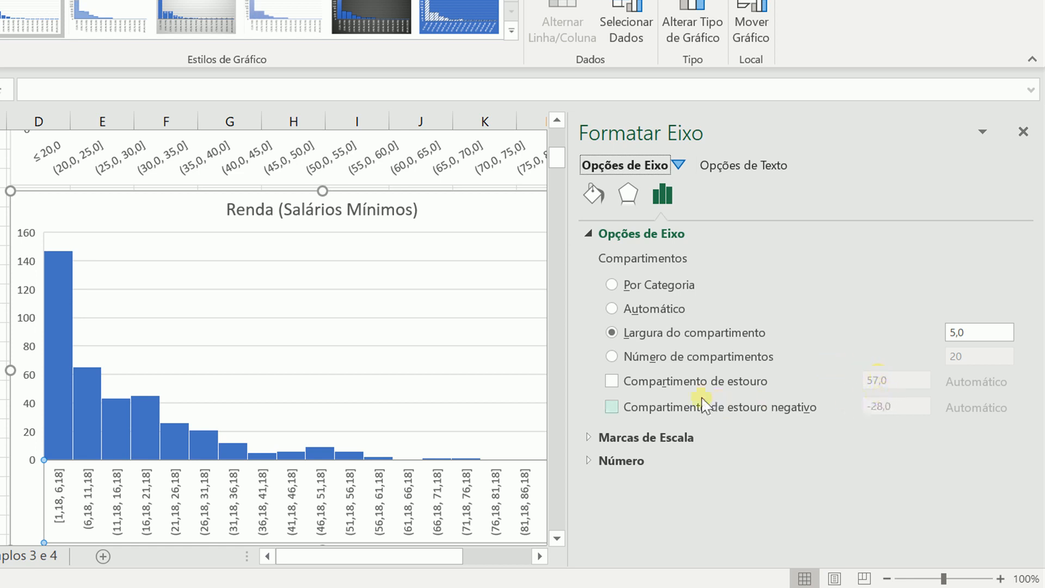
Step: Enable the underflow bin (Compartimento de estouro negativo) on the income histogram's axis and set it to 5,0
{"action": "left_click", "coordinate": [612, 408]}
{"action": "left_click_drag", "start_coordinate": [908, 406], "coordinate": [846, 406]}
{"action": "key", "text": "Return"}
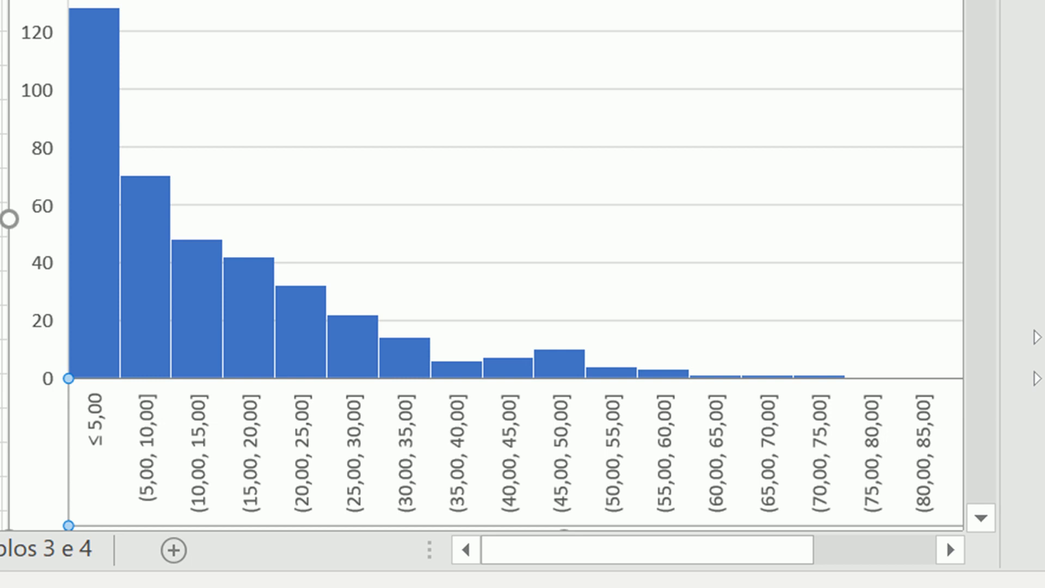
Step: Enable the overflow bin (Compartimento de estouro) on the income histogram's axis and set it to 60,0
{"action": "left_click_drag", "start_coordinate": [763, 546], "coordinate": [824, 549]}
{"action": "scroll", "coordinate": [760, 269], "scroll_direction": "down", "scroll_amount": 1}
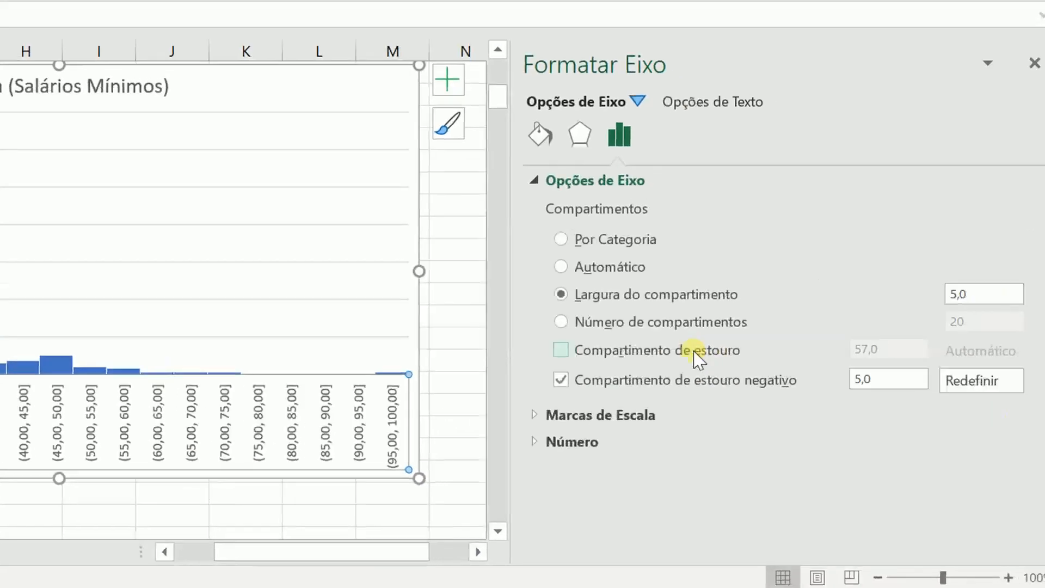
{"action": "left_click", "coordinate": [684, 353]}
{"action": "double_click", "coordinate": [870, 352]}
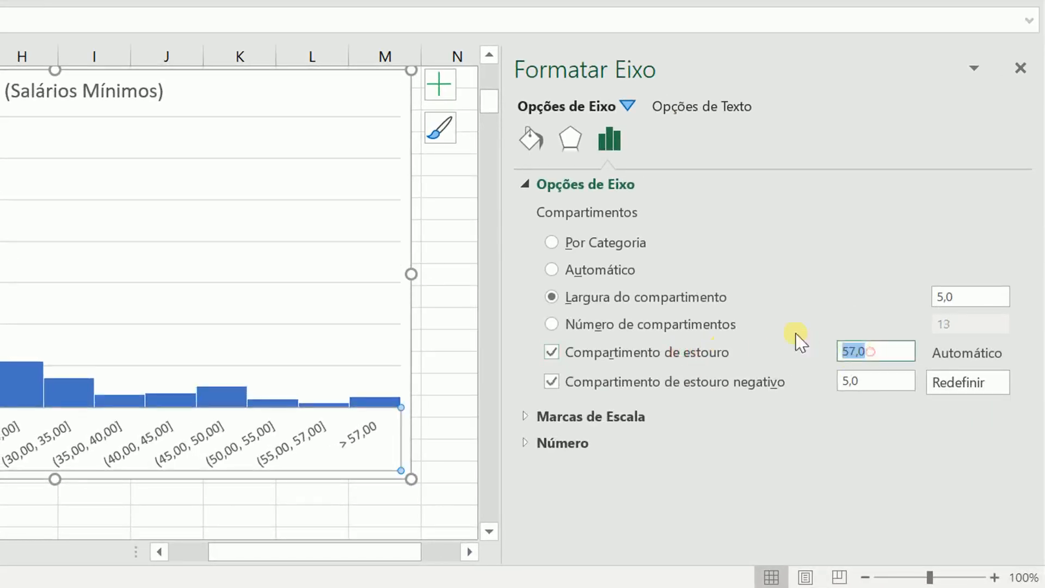
{"action": "type", "text": "60"}
{"action": "key", "text": "Return"}
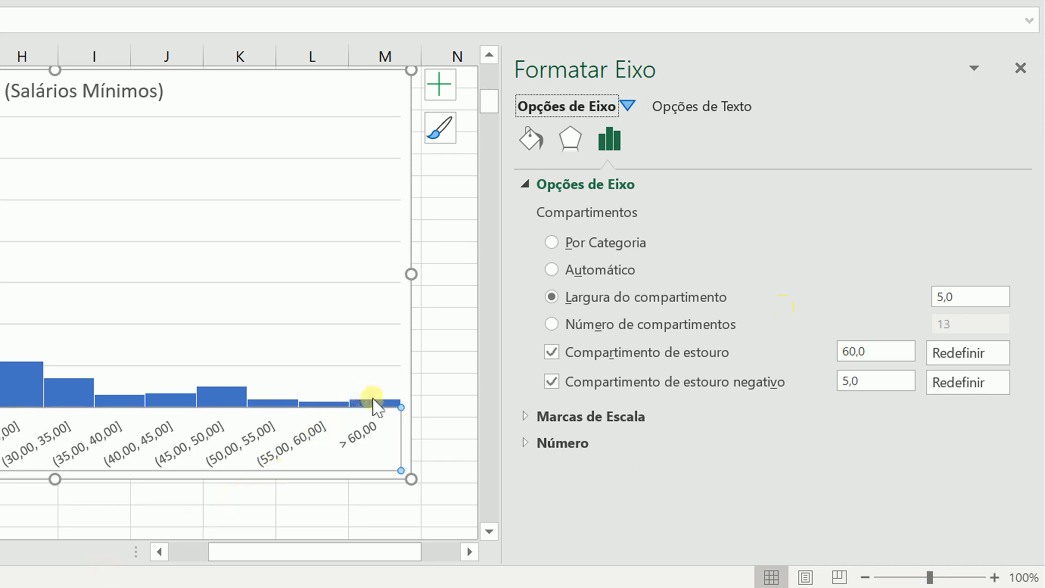
Step: Change the income histogram's overflow bin to 55 and deselect the chart
{"action": "mouse_move", "coordinate": [373, 403]}
{"action": "left_click_drag", "start_coordinate": [870, 352], "coordinate": [821, 363]}
{"action": "type", "text": "55"}
{"action": "key", "text": "Return"}
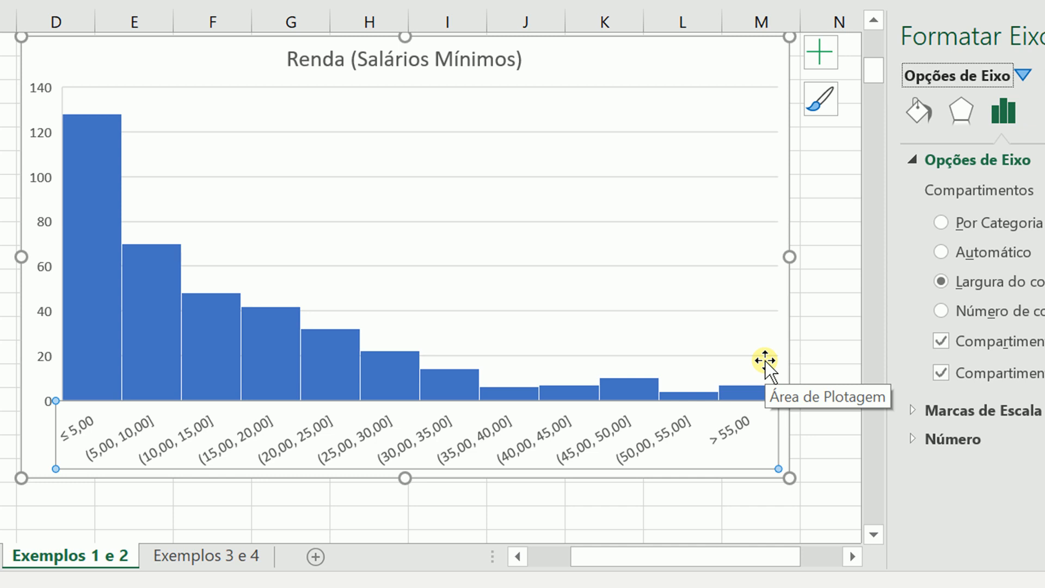
{"action": "left_click", "coordinate": [829, 333]}
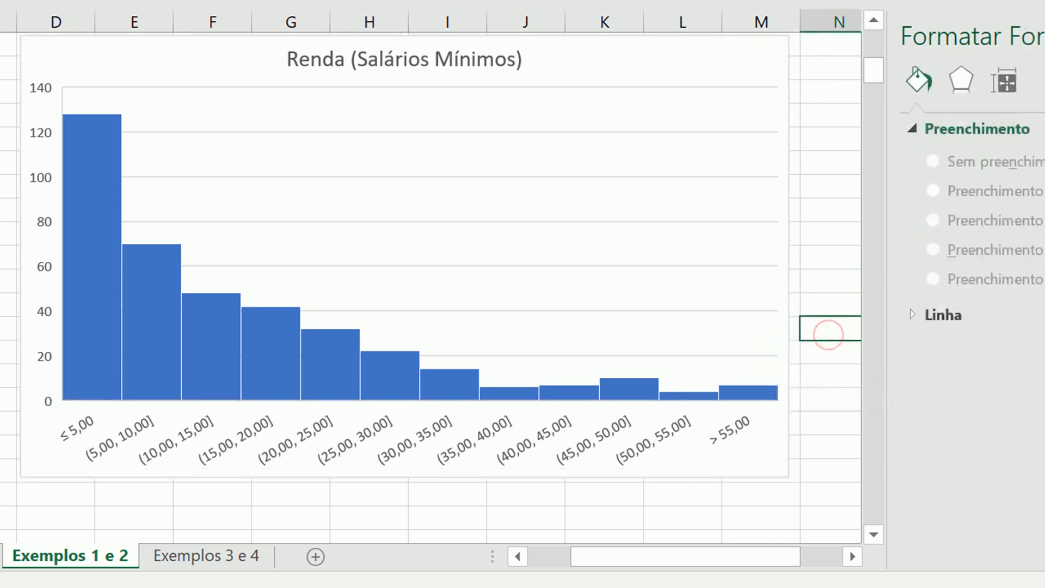
Step: Add data labels (Rótulos de Dados) to the bars of the income histogram
{"action": "scroll", "coordinate": [987, 191], "scroll_direction": "up", "scroll_amount": 2}
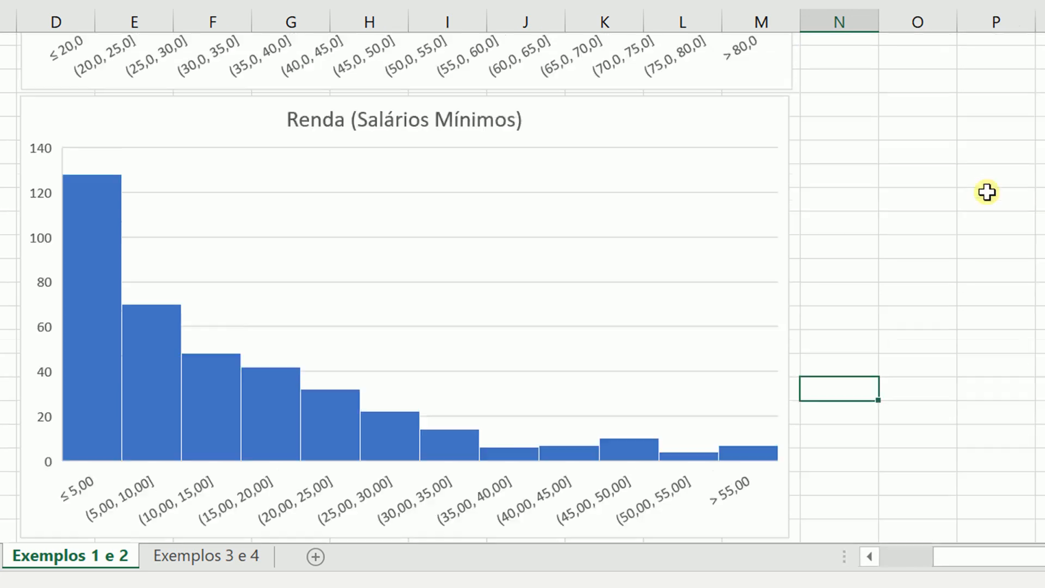
{"action": "mouse_move", "coordinate": [86, 183]}
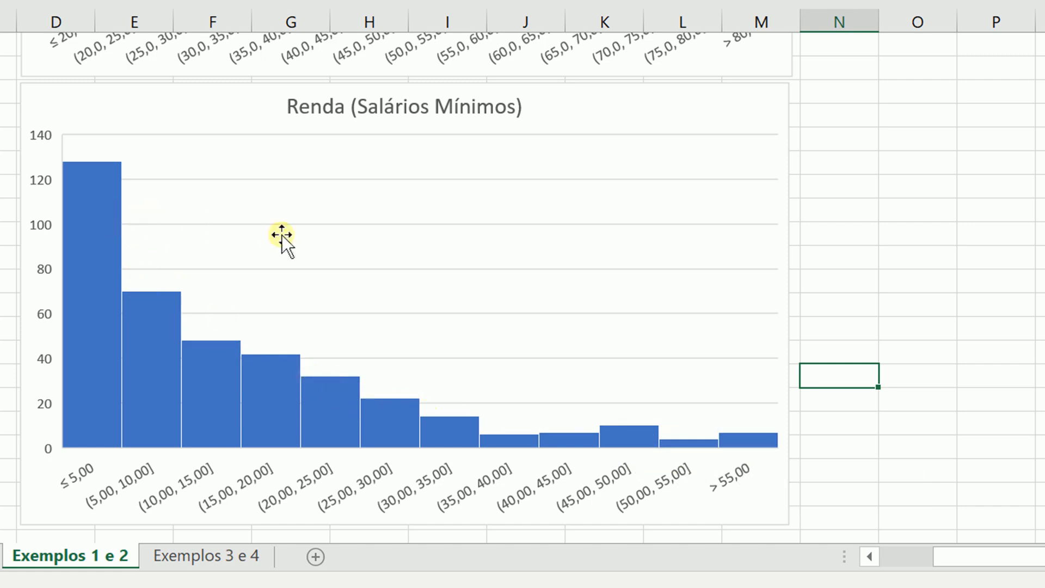
{"action": "left_click", "coordinate": [785, 113]}
{"action": "left_click", "coordinate": [820, 101]}
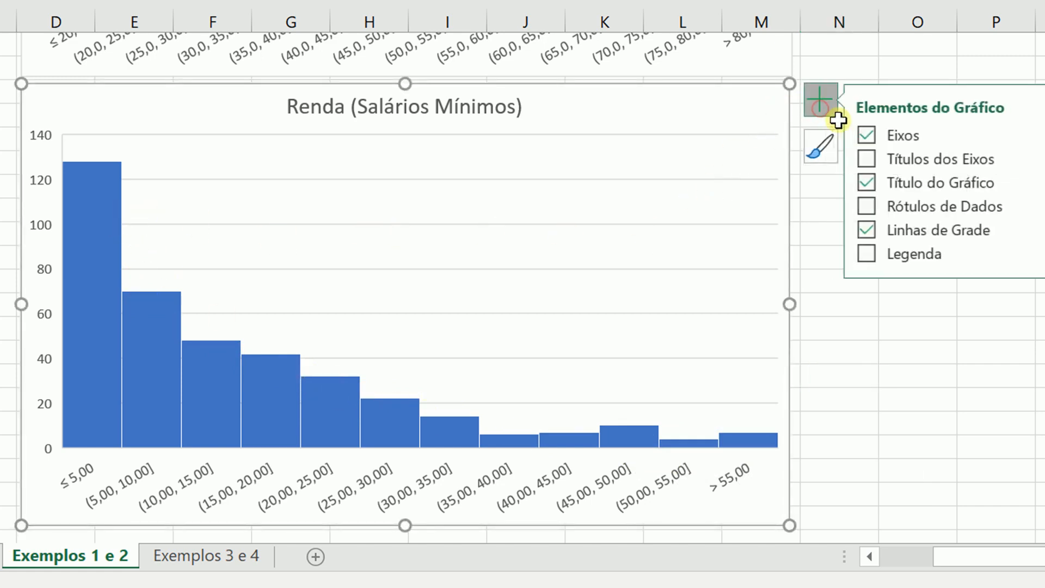
{"action": "left_click", "coordinate": [870, 207]}
Step: Set the gap width (Largura do Espaçamento) of the income histogram's bars to 20%, close the formatting options and deselect the chart
{"action": "double_click", "coordinate": [216, 407]}
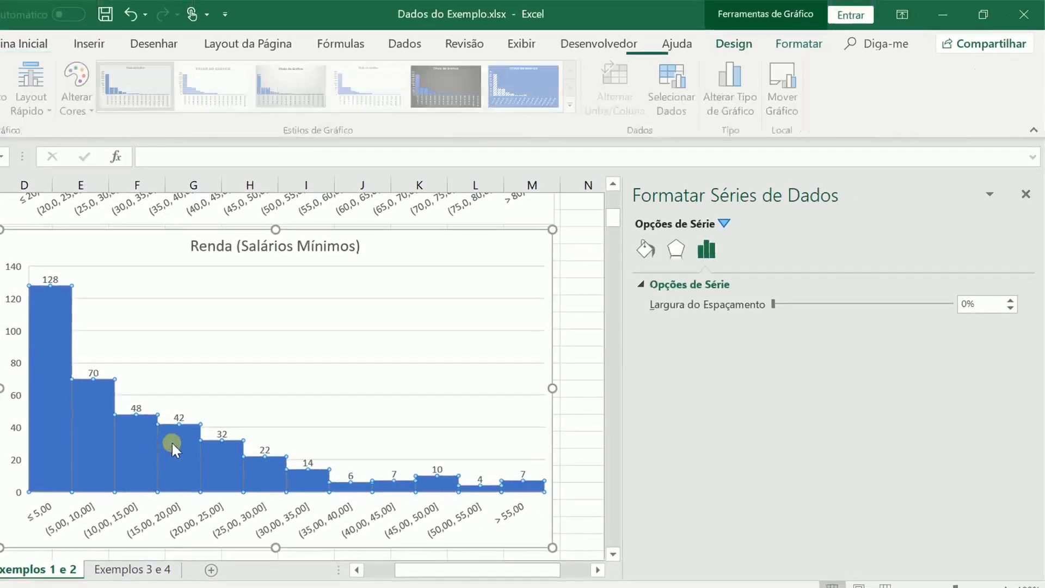
{"action": "left_click", "coordinate": [574, 241]}
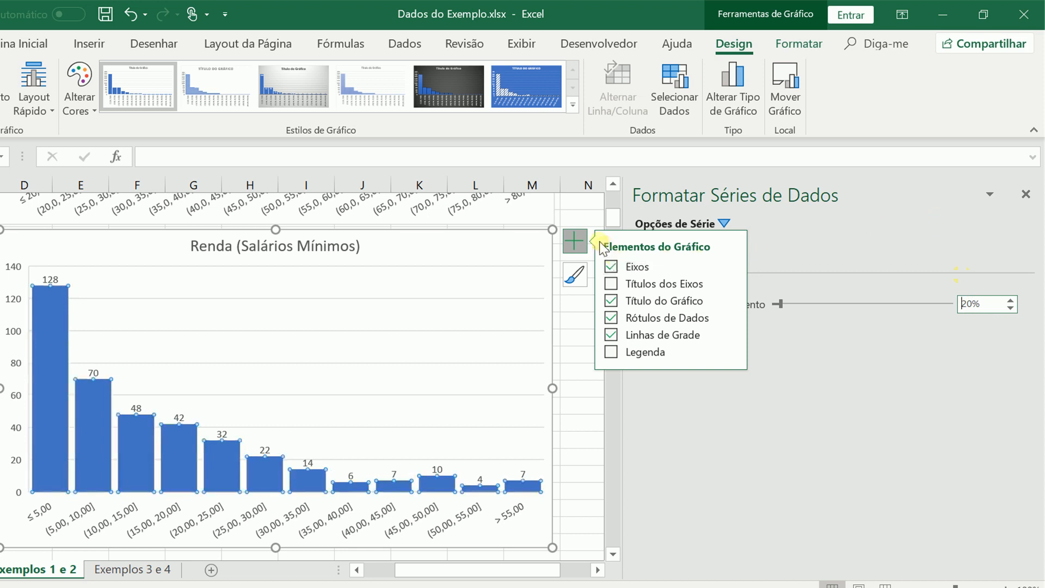
{"action": "left_click", "coordinate": [550, 231]}
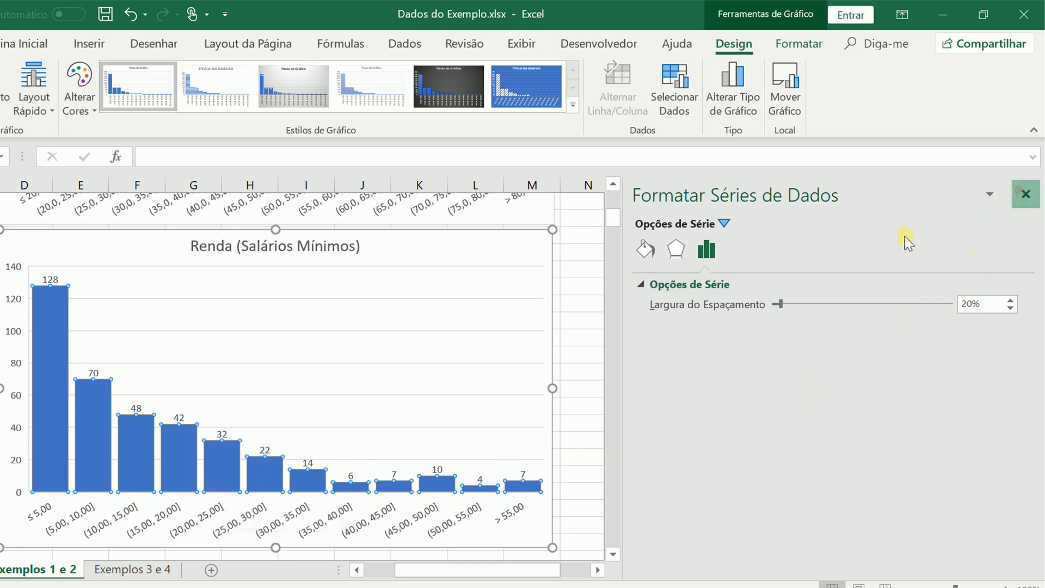
{"action": "left_click", "coordinate": [1025, 194]}
{"action": "left_click", "coordinate": [625, 258]}
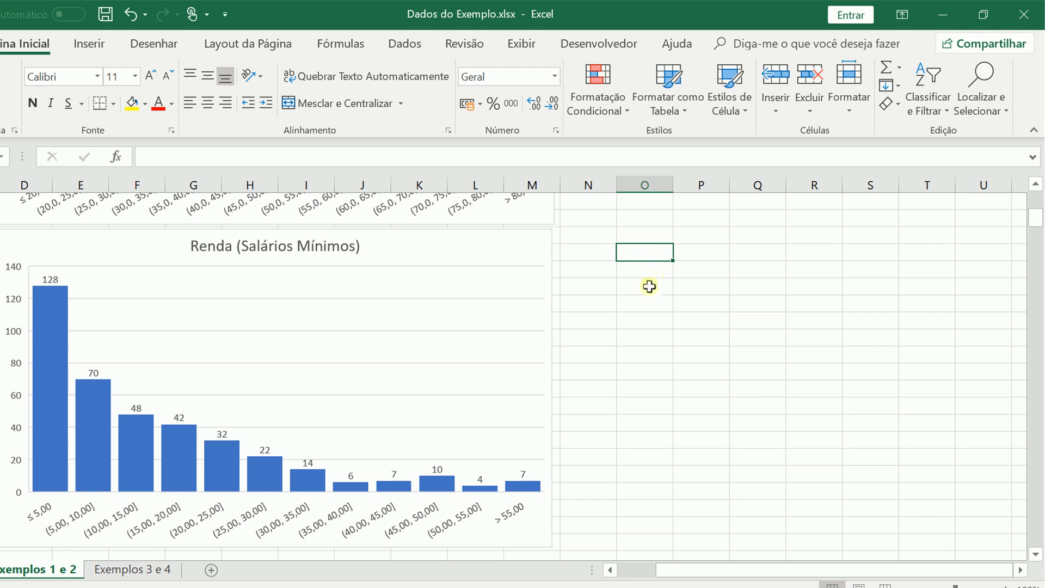
Step: Open the Exemplos 3 e 4 sheet and examine the sales table's columns and the two finished charts of sales per Unidade
{"action": "left_click", "coordinate": [152, 571]}
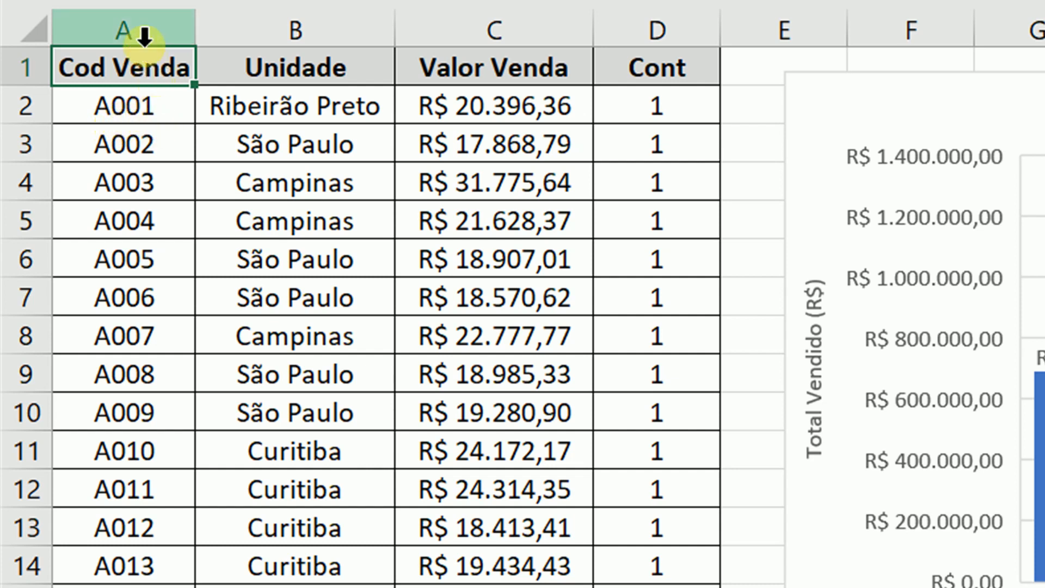
{"action": "scroll", "coordinate": [118, 175], "scroll_direction": "down", "scroll_amount": 4}
{"action": "scroll", "coordinate": [88, 173], "scroll_direction": "down", "scroll_amount": 10}
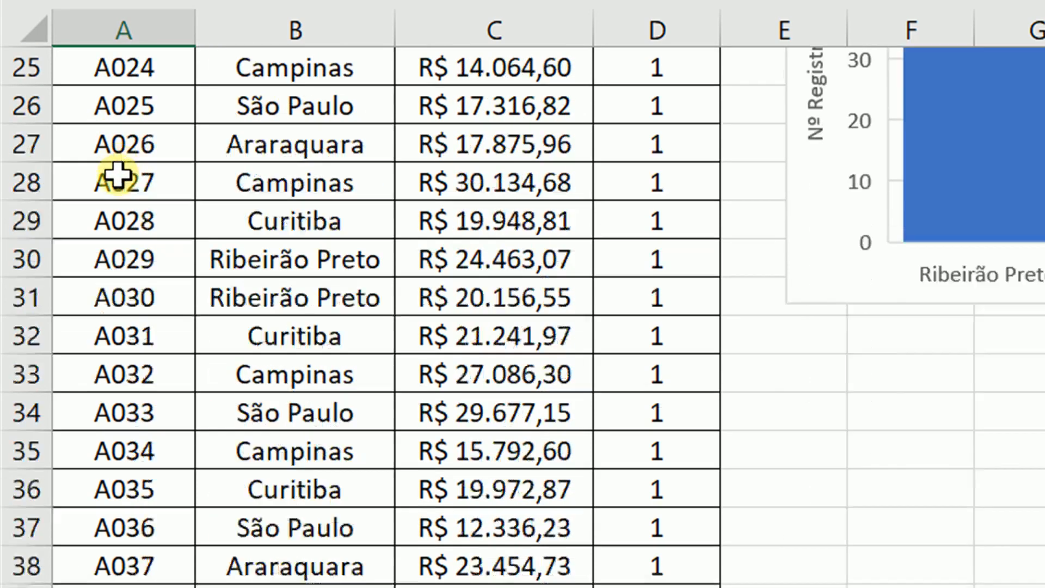
{"action": "scroll", "coordinate": [87, 190], "scroll_direction": "up", "scroll_amount": 7}
{"action": "scroll", "coordinate": [87, 194], "scroll_direction": "up", "scroll_amount": 7}
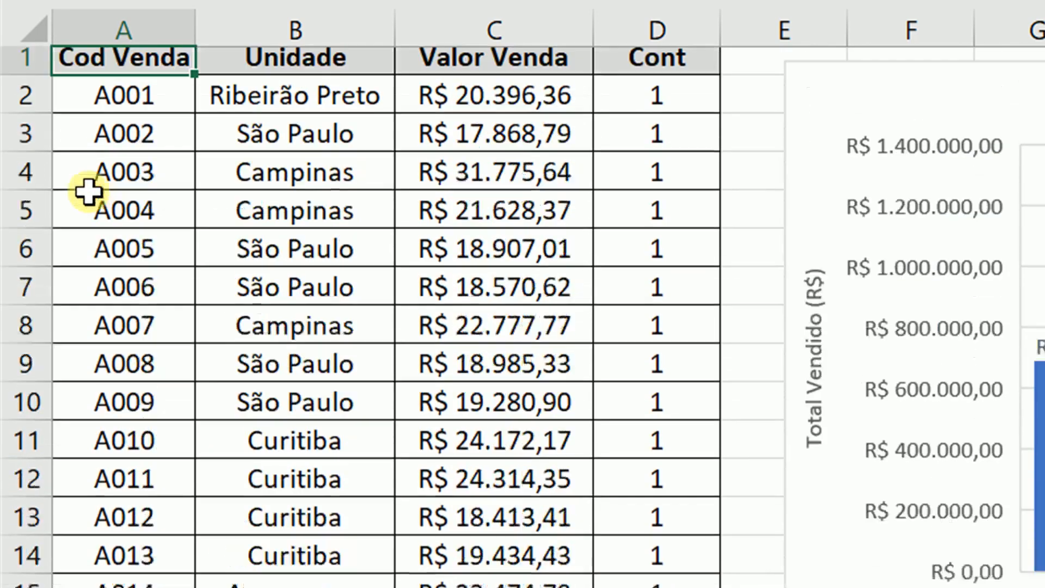
{"action": "left_click", "coordinate": [289, 70]}
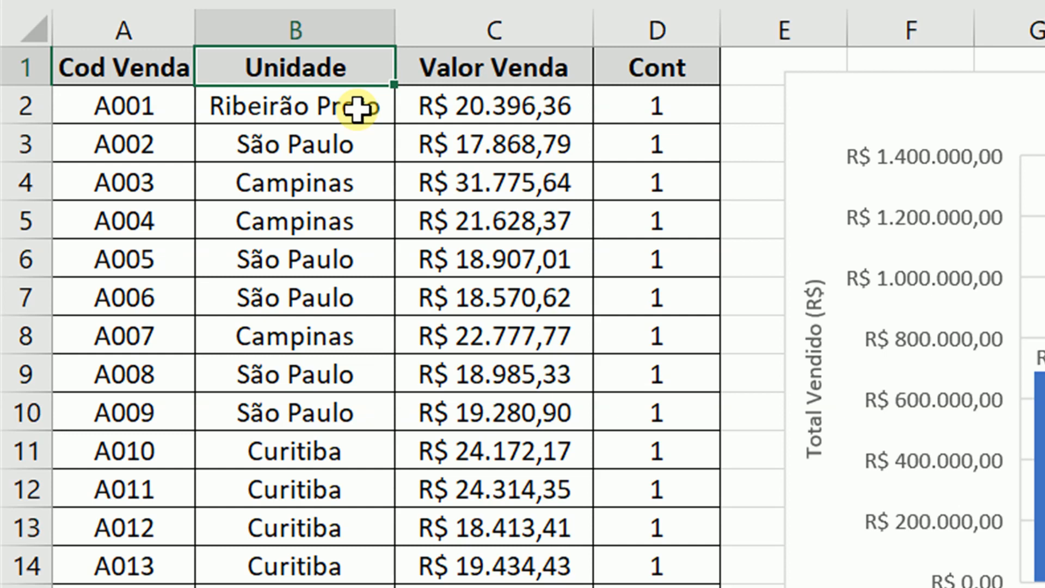
{"action": "left_click", "coordinate": [479, 71]}
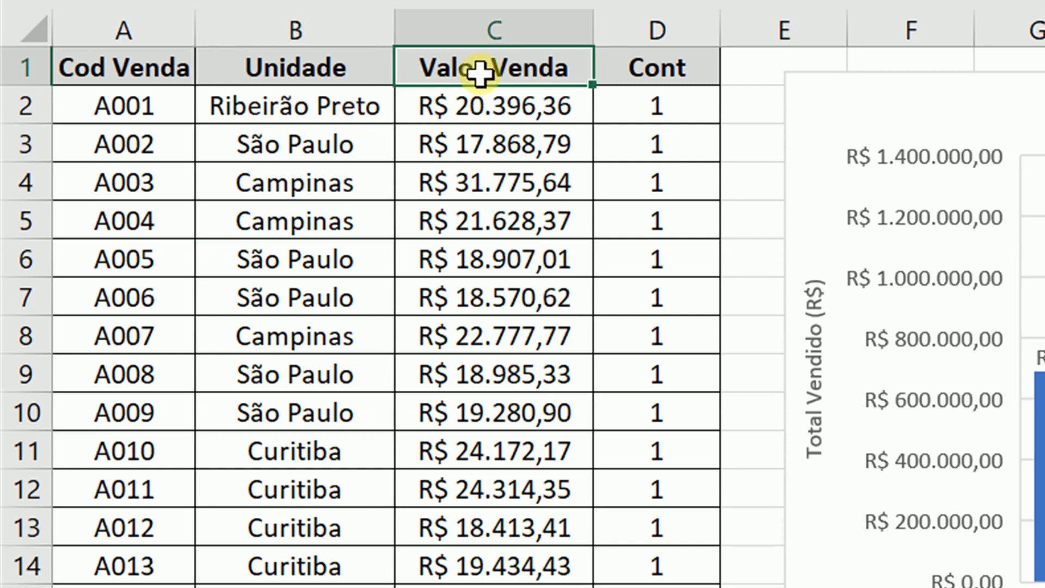
{"action": "left_click", "coordinate": [636, 30]}
{"action": "left_click", "coordinate": [519, 142]}
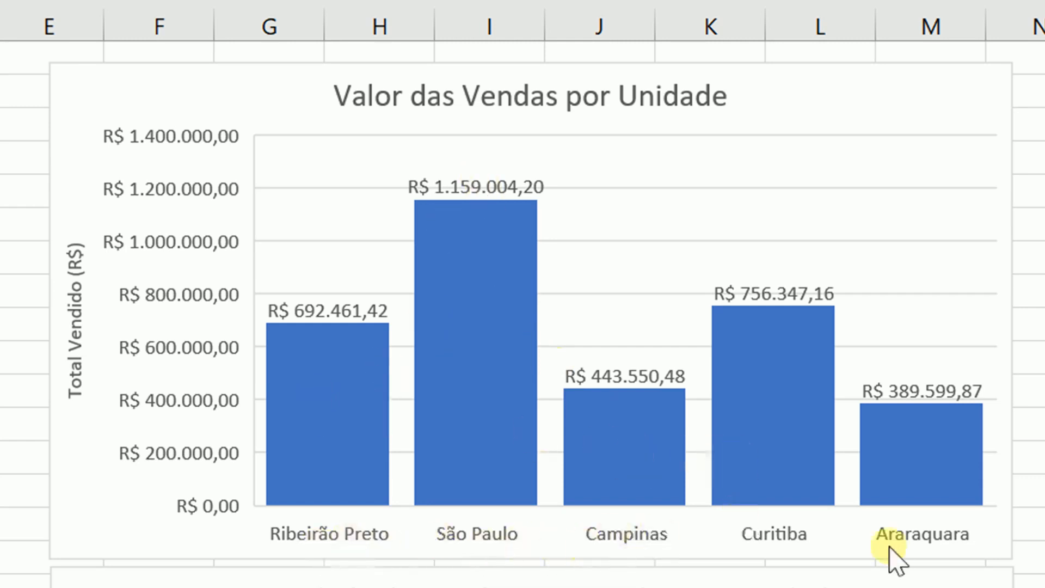
{"action": "scroll", "coordinate": [883, 546], "scroll_direction": "down", "scroll_amount": 4}
{"action": "scroll", "coordinate": [883, 545], "scroll_direction": "down", "scroll_amount": 1}
{"action": "scroll", "coordinate": [884, 546], "scroll_direction": "up", "scroll_amount": 1}
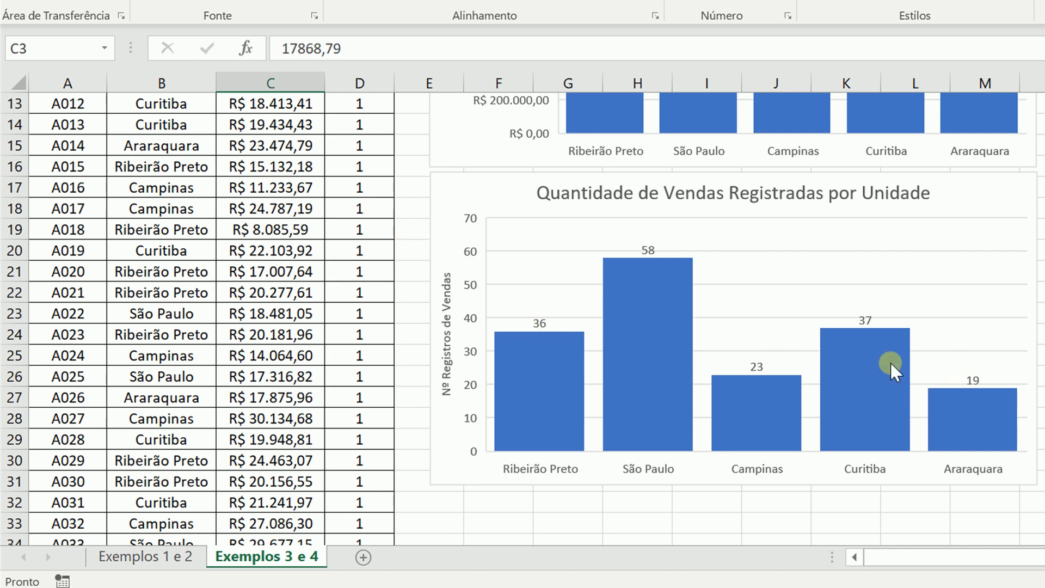
{"action": "scroll", "coordinate": [798, 348], "scroll_direction": "up", "scroll_amount": 2}
{"action": "scroll", "coordinate": [798, 345], "scroll_direction": "up", "scroll_amount": 2}
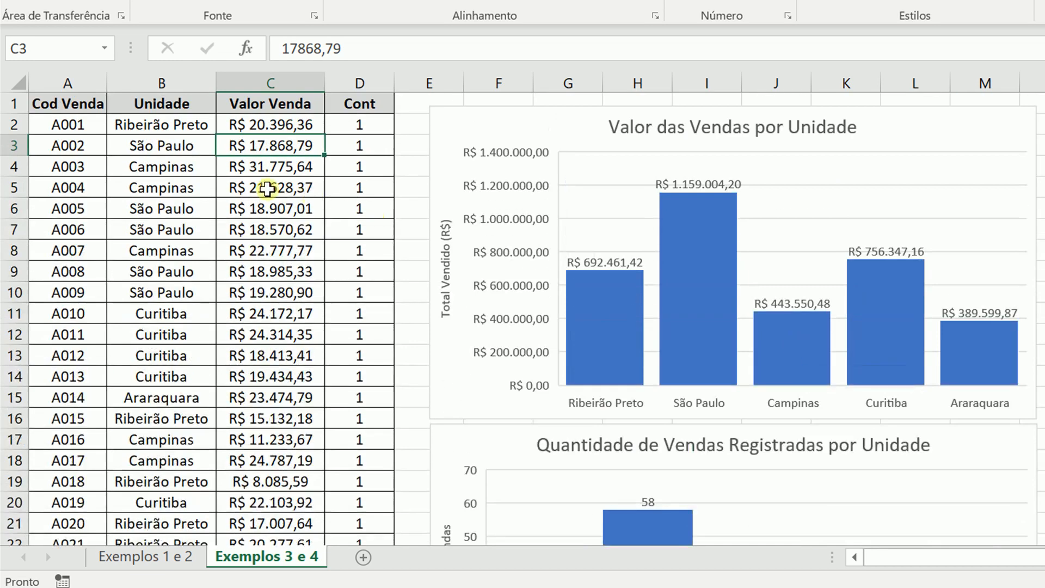
Step: Delete the charts "Valor das Vendas por Unidade" and "Quantidade de Vendas Registradas por Unidade"
{"action": "left_click", "coordinate": [434, 151]}
{"action": "key", "text": "Delete"}
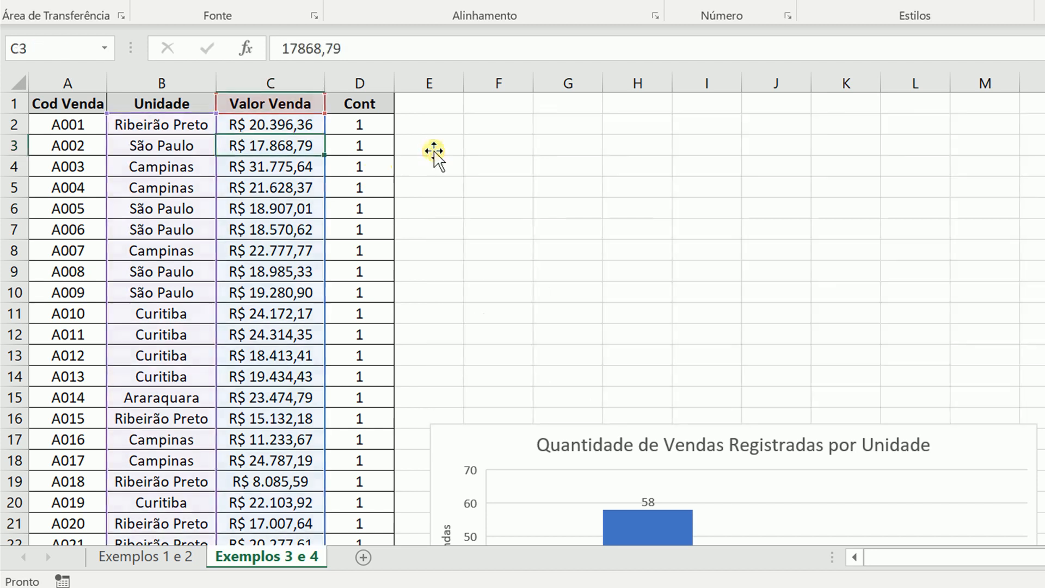
{"action": "left_click", "coordinate": [498, 424]}
{"action": "key", "text": "Delete"}
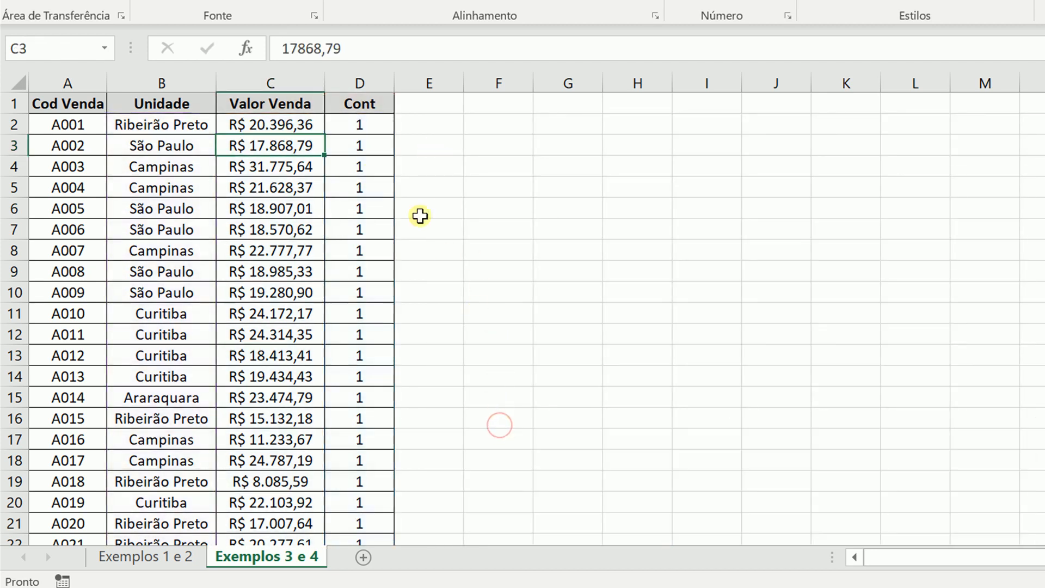
Step: Insert a histogram from the Unidade and Valor Venda columns, range B1:C174, and place it beside the table starting at about E2
{"action": "left_click", "coordinate": [163, 101]}
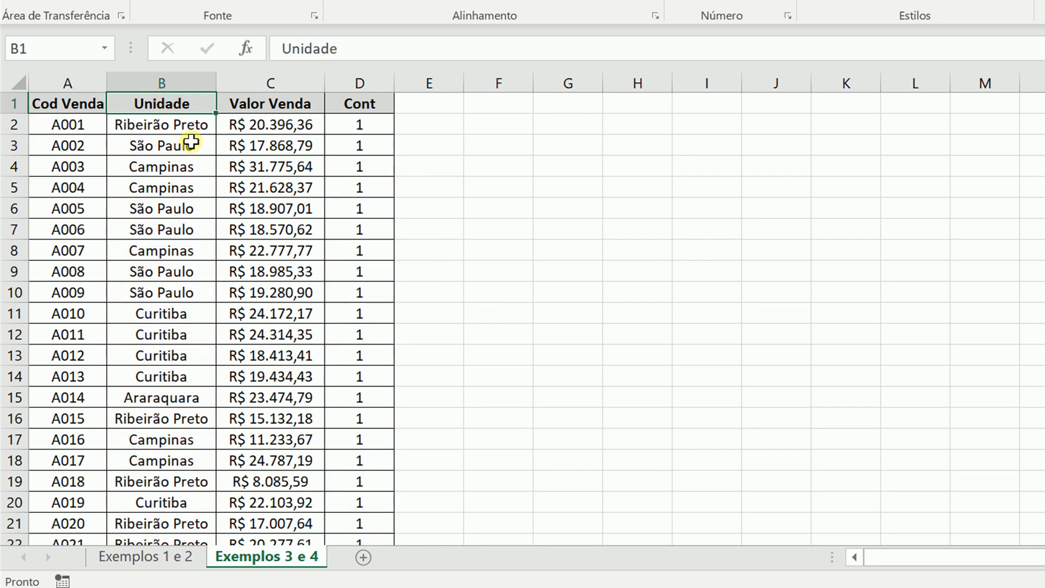
{"action": "key", "text": "shift+Right"}
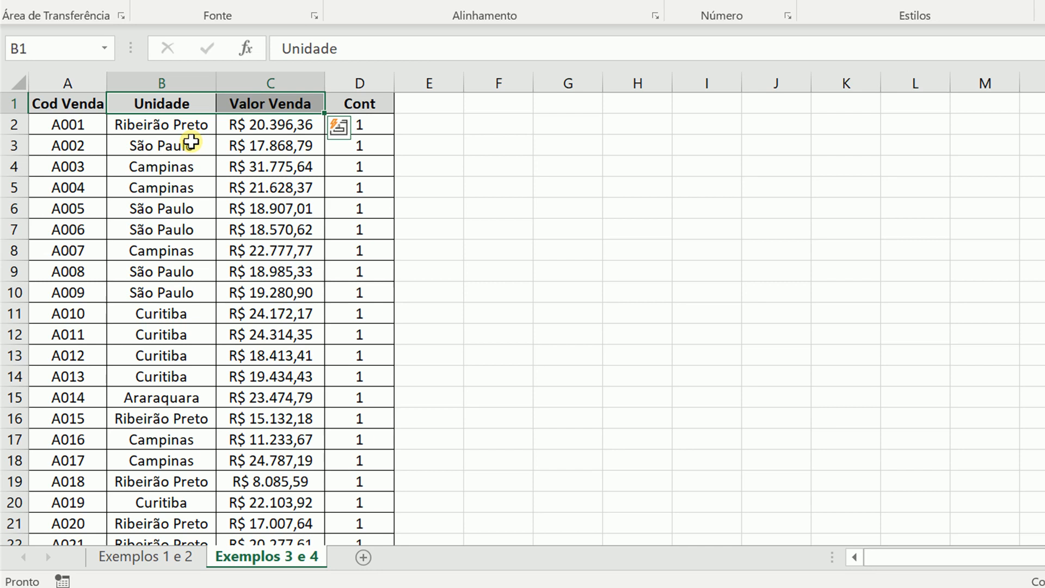
{"action": "key", "text": "ctrl+shift+Down"}
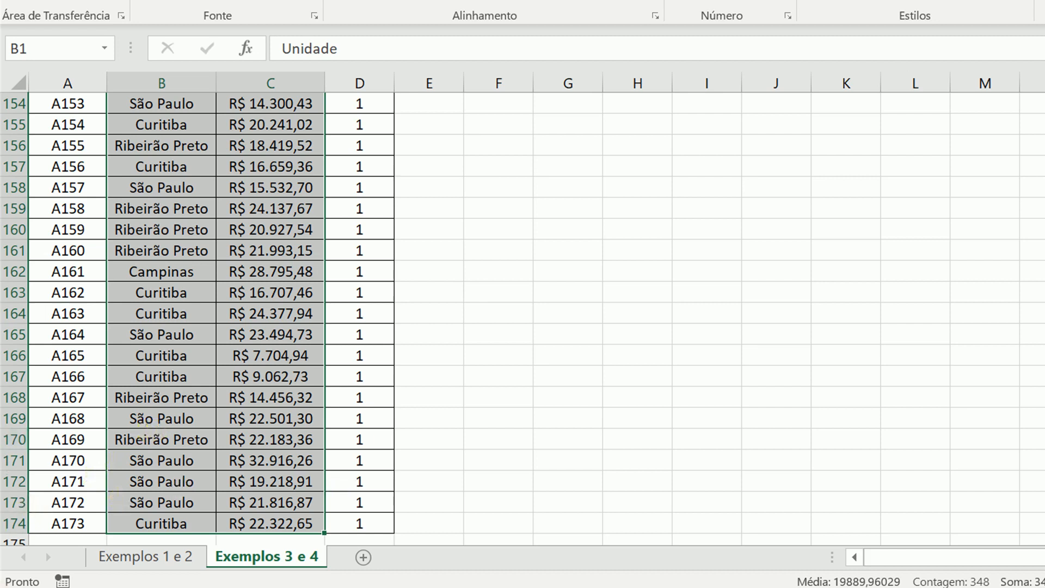
{"action": "scroll", "coordinate": [218, 316], "scroll_direction": "up", "scroll_amount": 1}
{"action": "scroll", "coordinate": [522, 316], "scroll_direction": "up", "scroll_amount": 20}
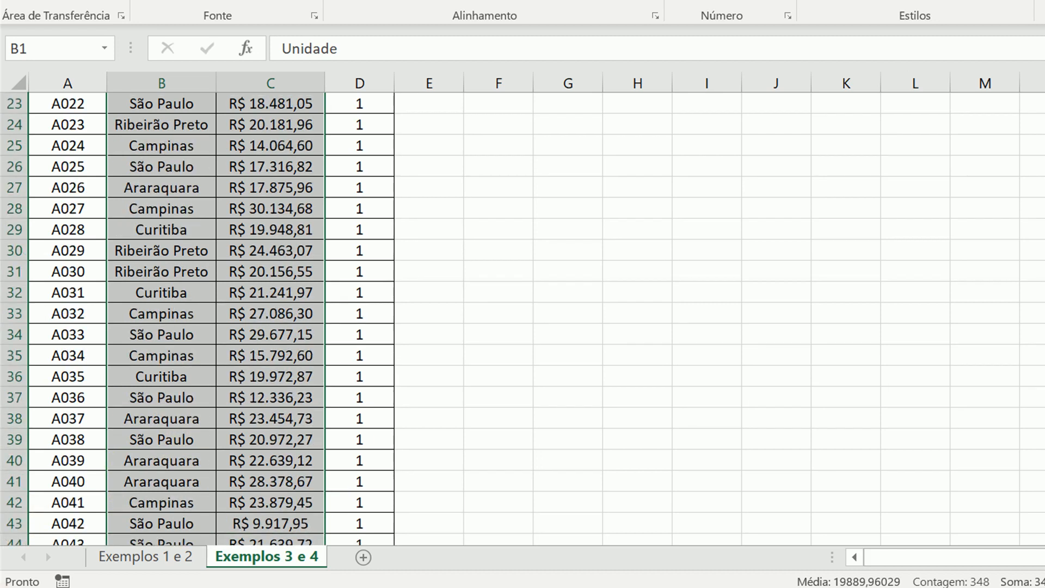
{"action": "scroll", "coordinate": [522, 315], "scroll_direction": "up", "scroll_amount": 8}
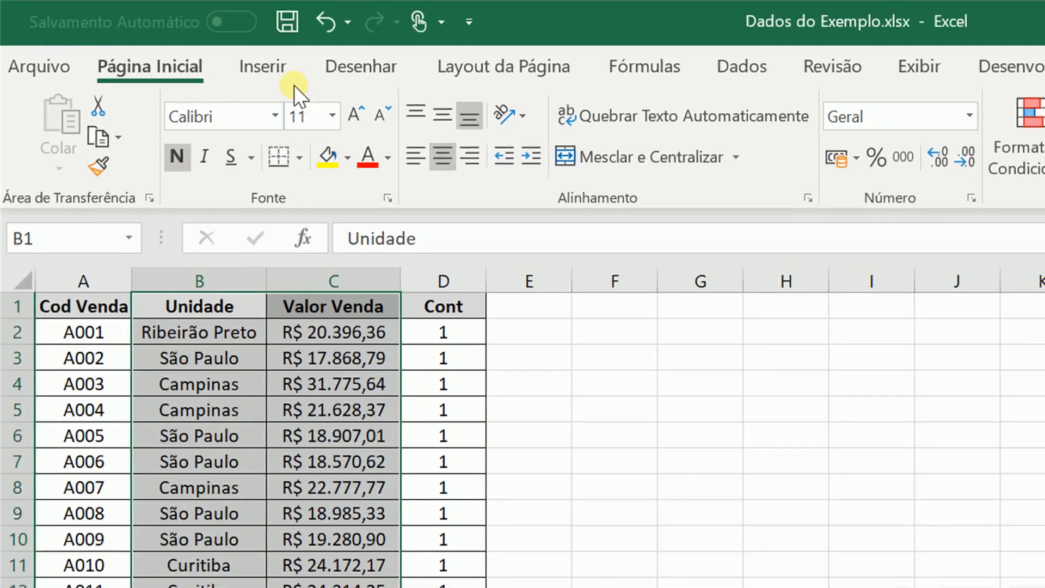
{"action": "left_click", "coordinate": [282, 63]}
{"action": "left_click", "coordinate": [720, 128]}
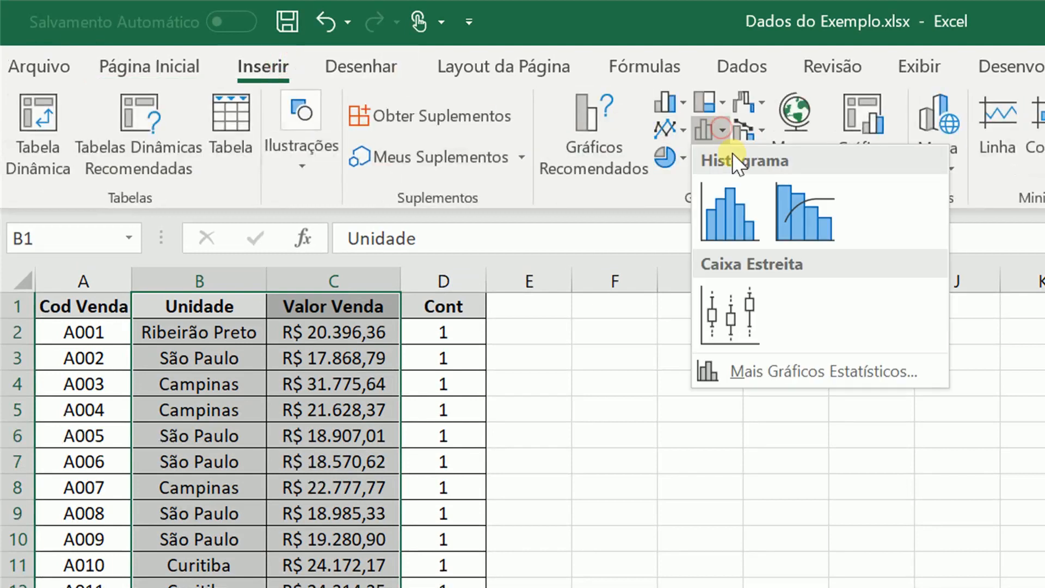
{"action": "left_click", "coordinate": [735, 194]}
{"action": "left_click_drag", "start_coordinate": [671, 377], "coordinate": [669, 326]}
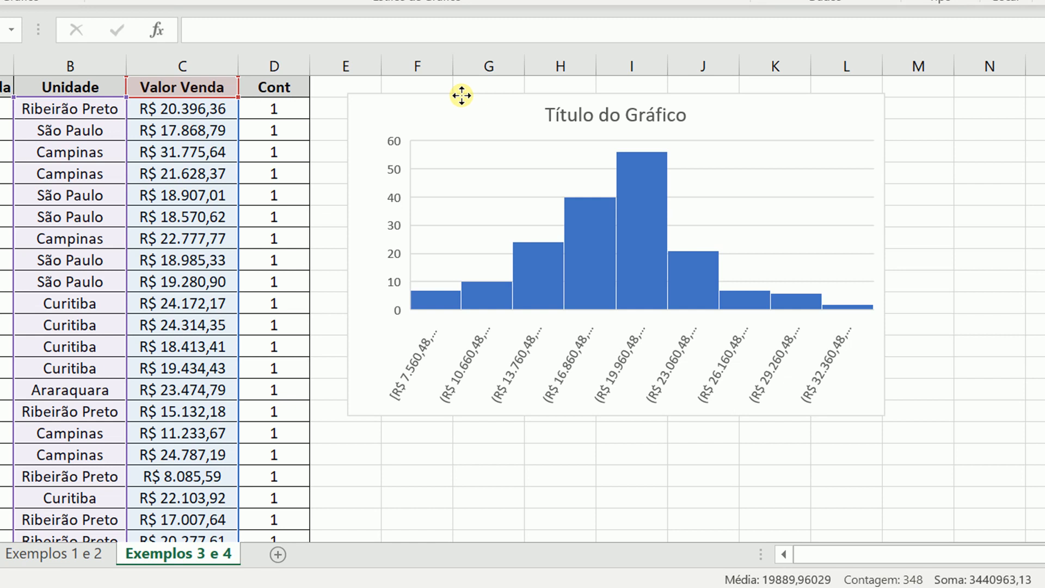
{"action": "left_click_drag", "start_coordinate": [461, 95], "coordinate": [466, 103]}
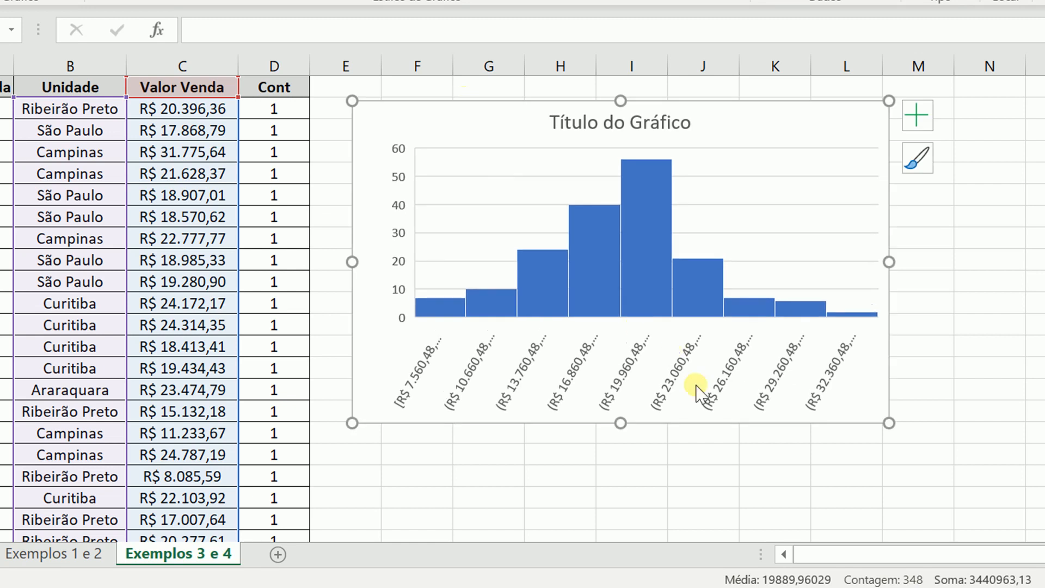
Step: Enlarge the histogram to about cell N20 and set its horizontal axis bins to Por Categoria, then close the axis formatting
{"action": "left_click_drag", "start_coordinate": [889, 424], "coordinate": [972, 492]}
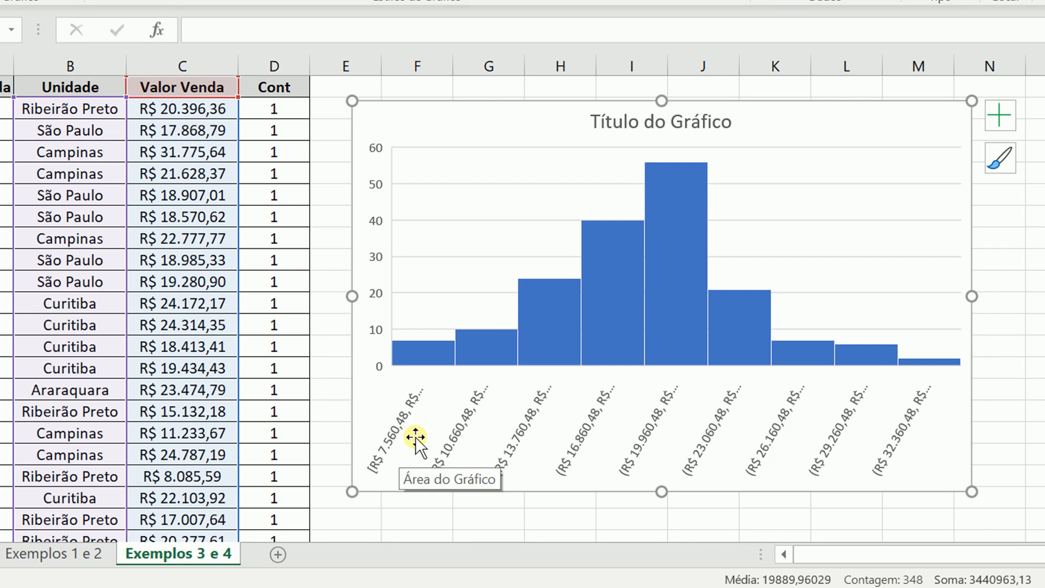
{"action": "double_click", "coordinate": [721, 421]}
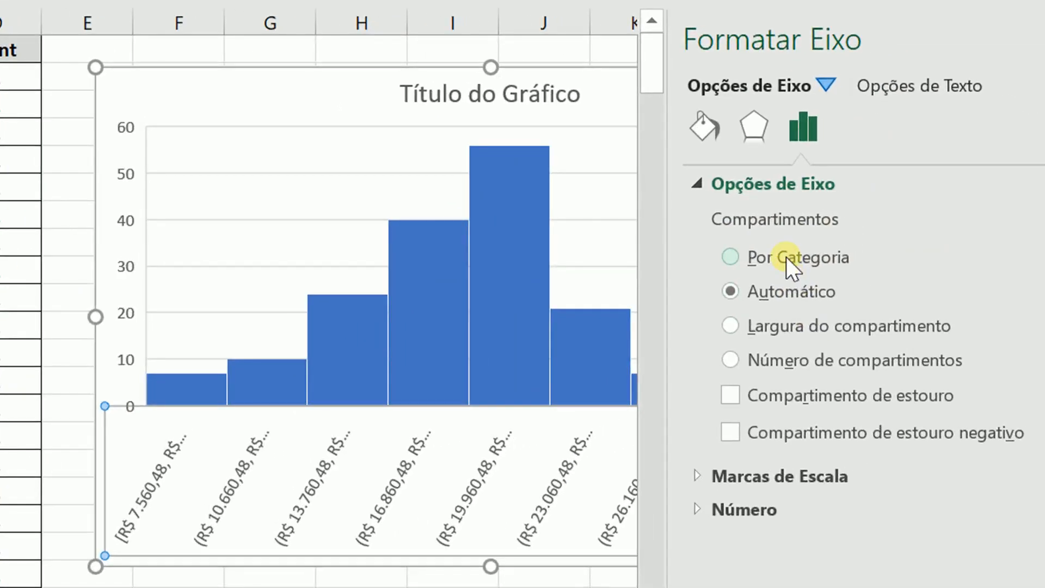
{"action": "left_click", "coordinate": [892, 249]}
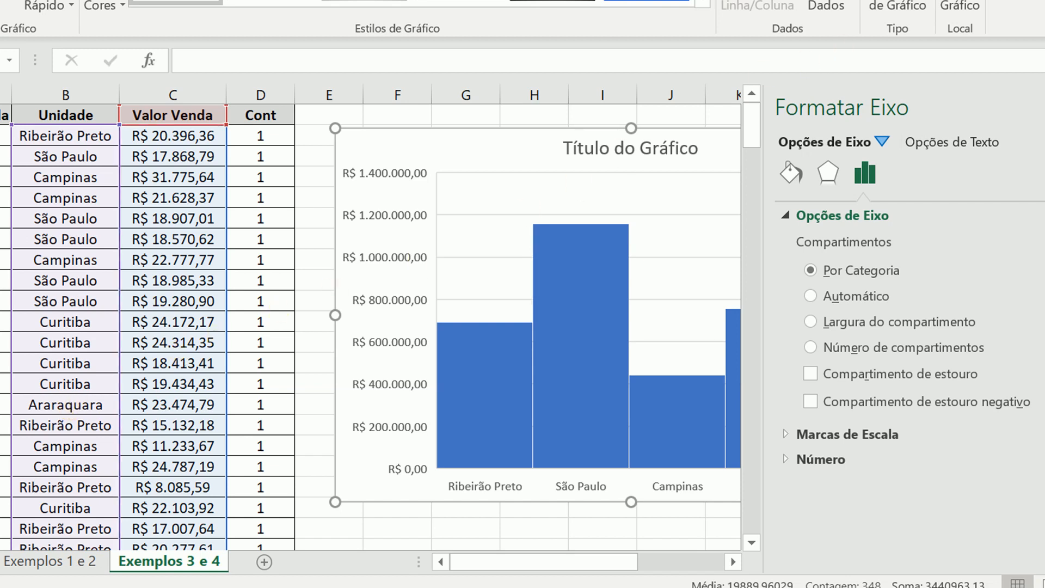
{"action": "left_click", "coordinate": [1021, 252]}
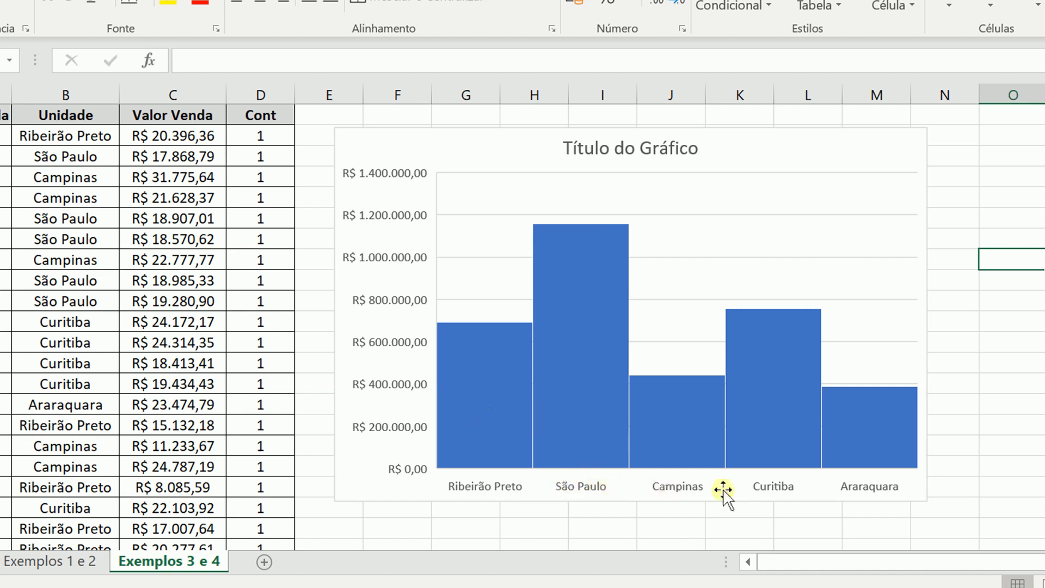
Step: Add data labels (Rótulos de Dados) to the sales value chart
{"action": "left_click", "coordinate": [927, 175]}
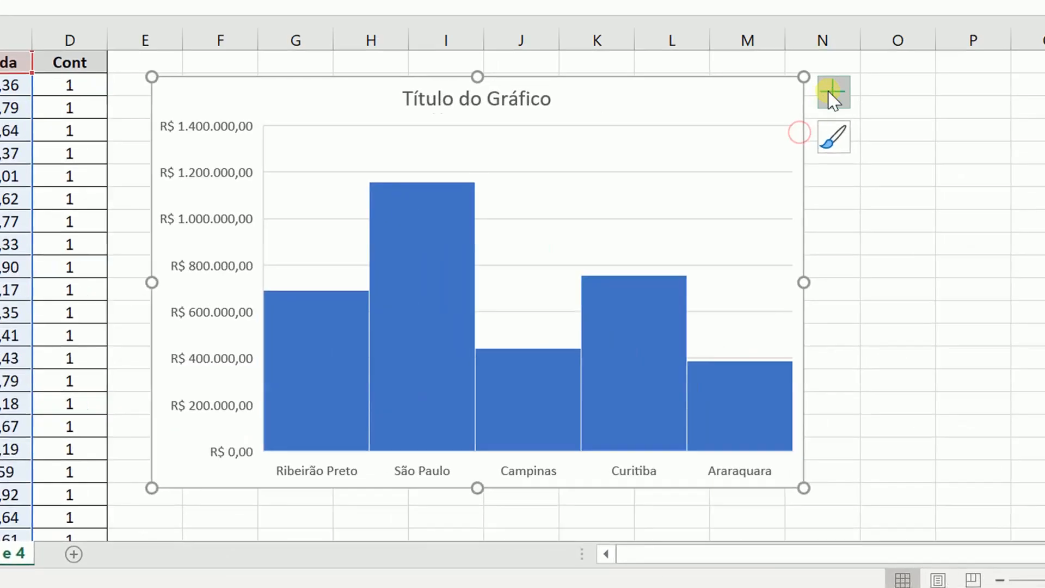
{"action": "left_click", "coordinate": [955, 141]}
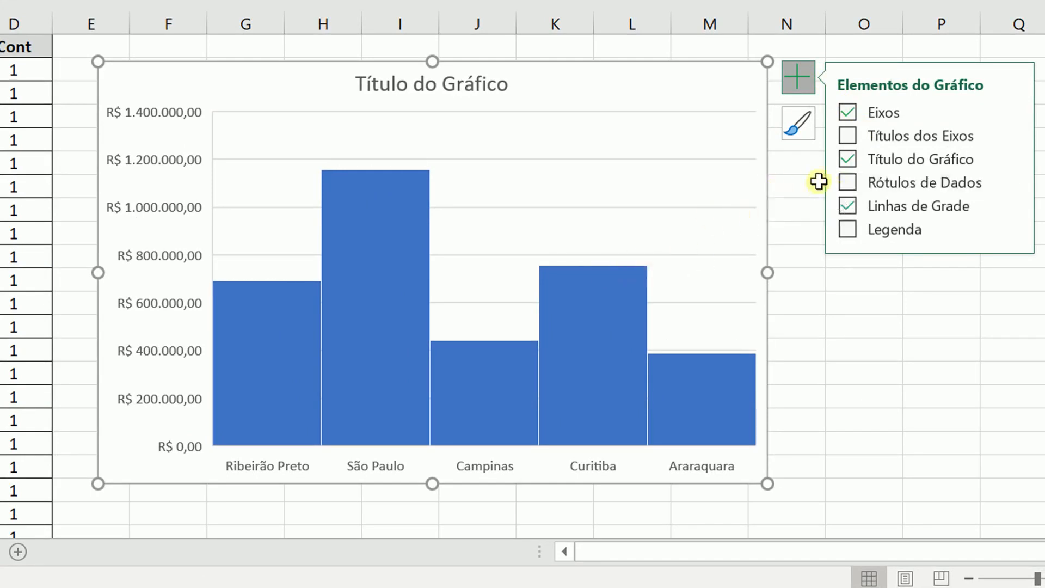
{"action": "left_click", "coordinate": [847, 185]}
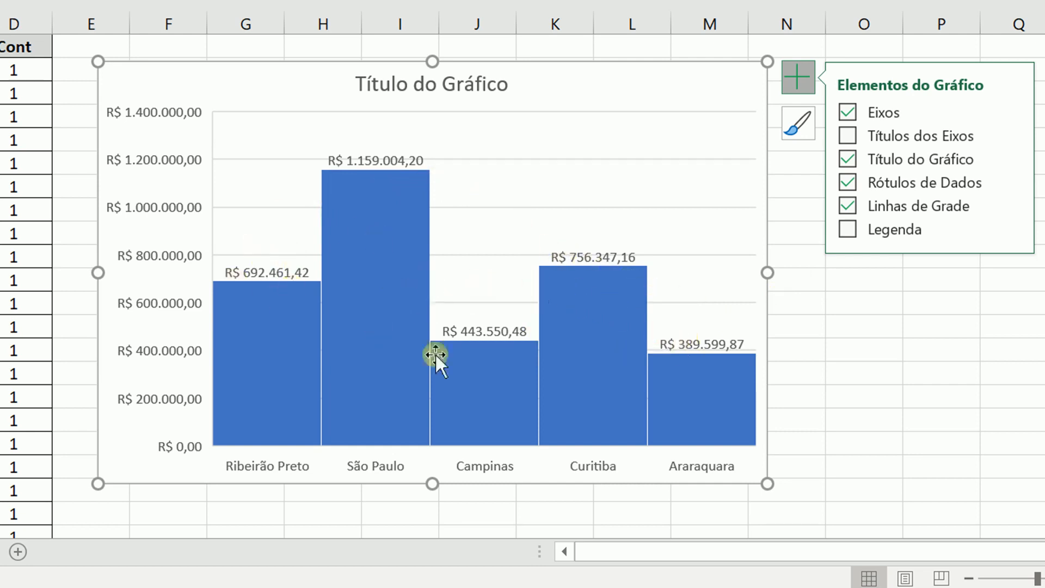
Step: Change the sales value chart's title to "Vendas por Unidade"
{"action": "left_click", "coordinate": [443, 94]}
{"action": "left_click", "coordinate": [449, 83]}
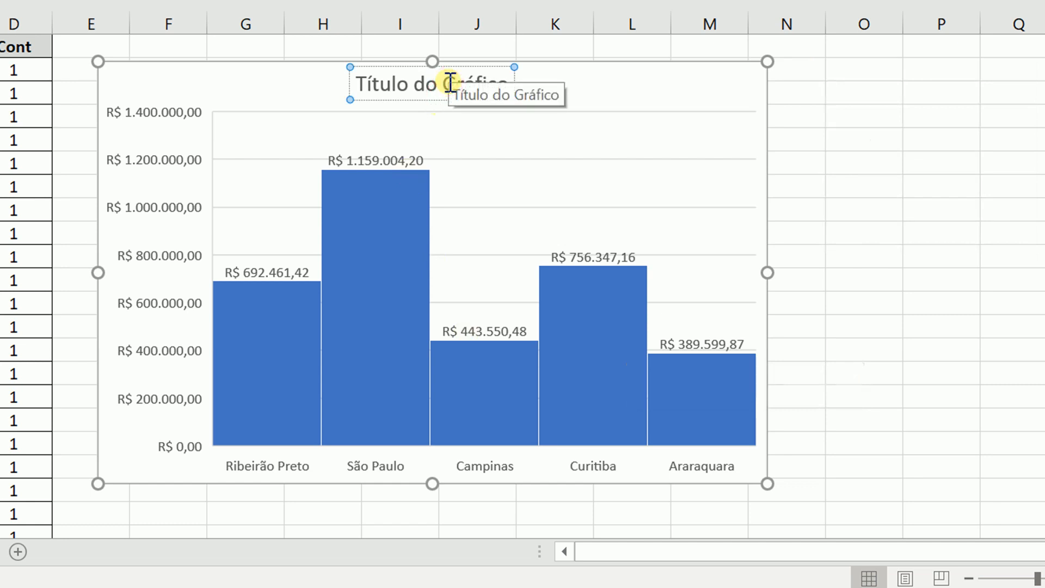
{"action": "triple_click", "coordinate": [449, 82]}
{"action": "type", "text": "Ve"}
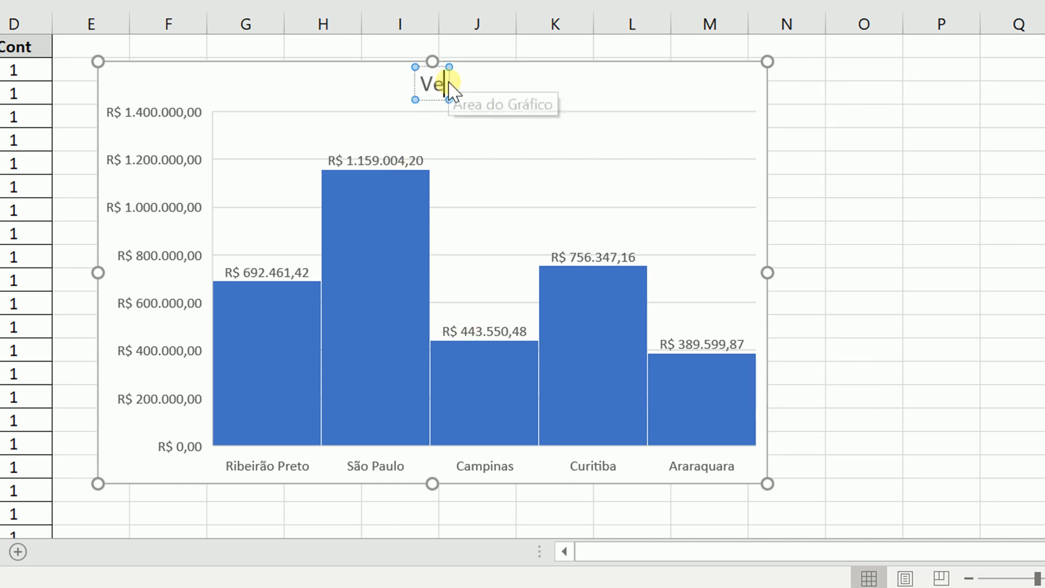
{"action": "type", "text": "ndas por Unidade"}
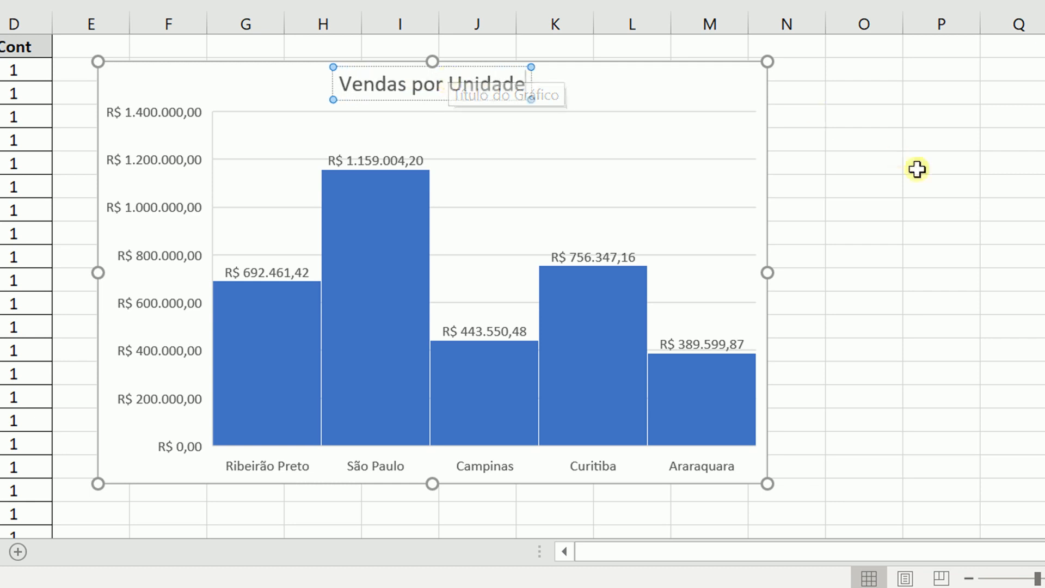
{"action": "left_click", "coordinate": [882, 208]}
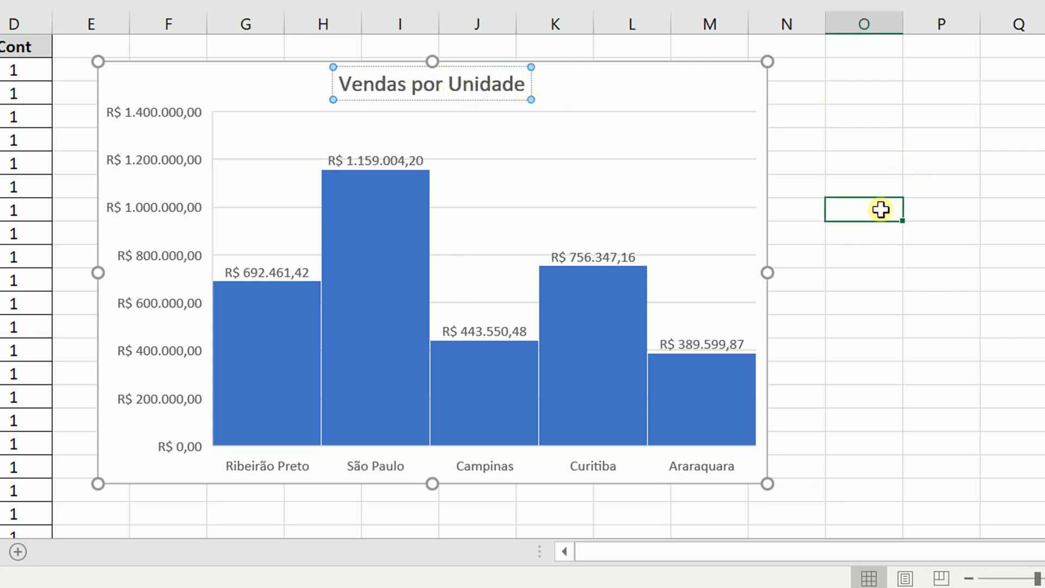
Step: Set the gap width (Largura do Espaçamento) of the Vendas por Unidade bars to 20% and close the formatting options
{"action": "double_click", "coordinate": [615, 374]}
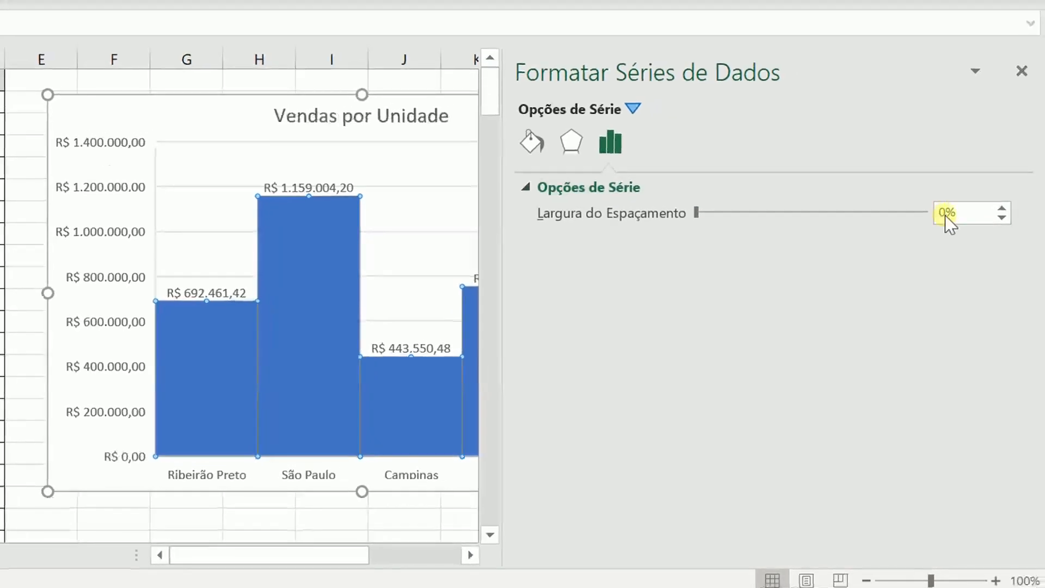
{"action": "double_click", "coordinate": [945, 213]}
{"action": "type", "text": "20"}
{"action": "key", "text": "Return"}
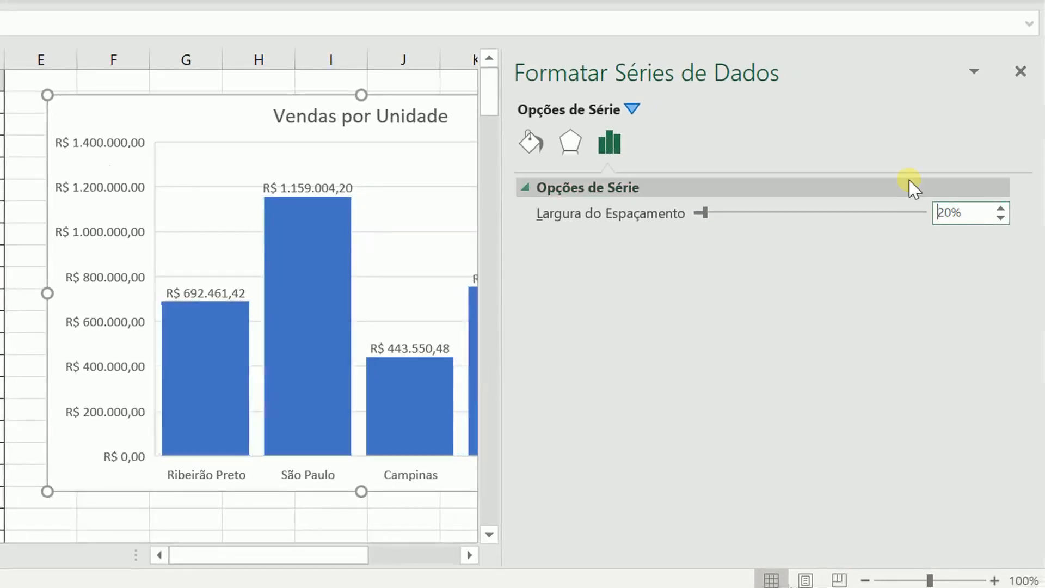
{"action": "left_click", "coordinate": [1020, 71]}
{"action": "left_click", "coordinate": [768, 235]}
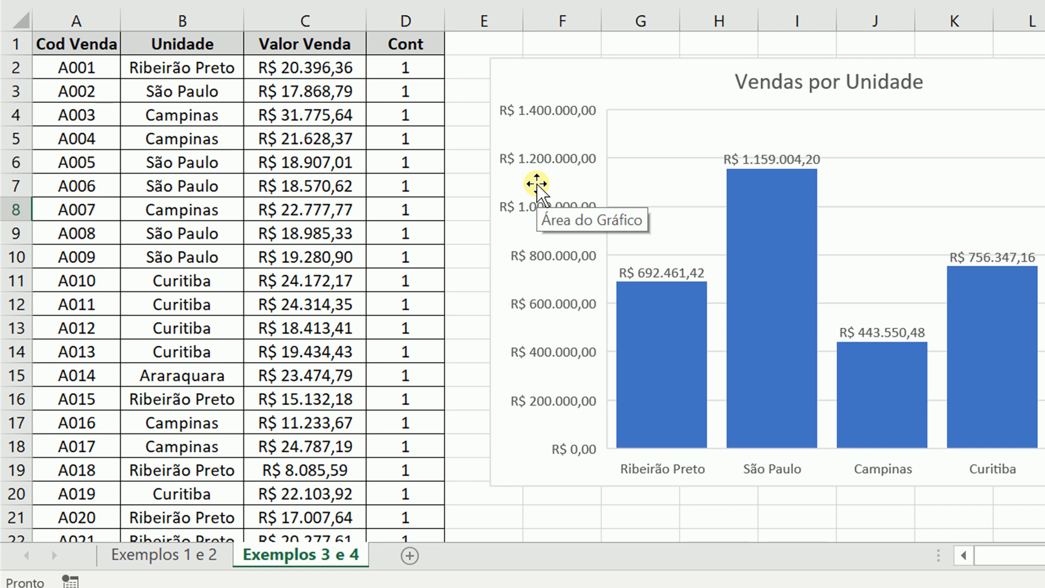
Step: Insert a histogram from the Unidade and Cont columns, ranges B1:B174 and D1:D174
{"action": "left_click", "coordinate": [208, 45]}
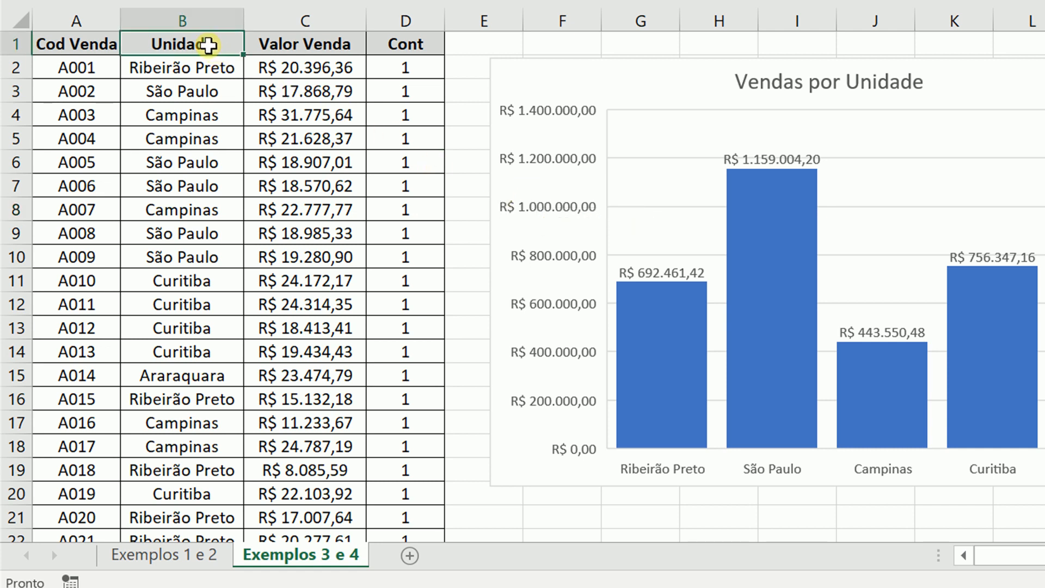
{"action": "key", "text": "ctrl+shift+Down"}
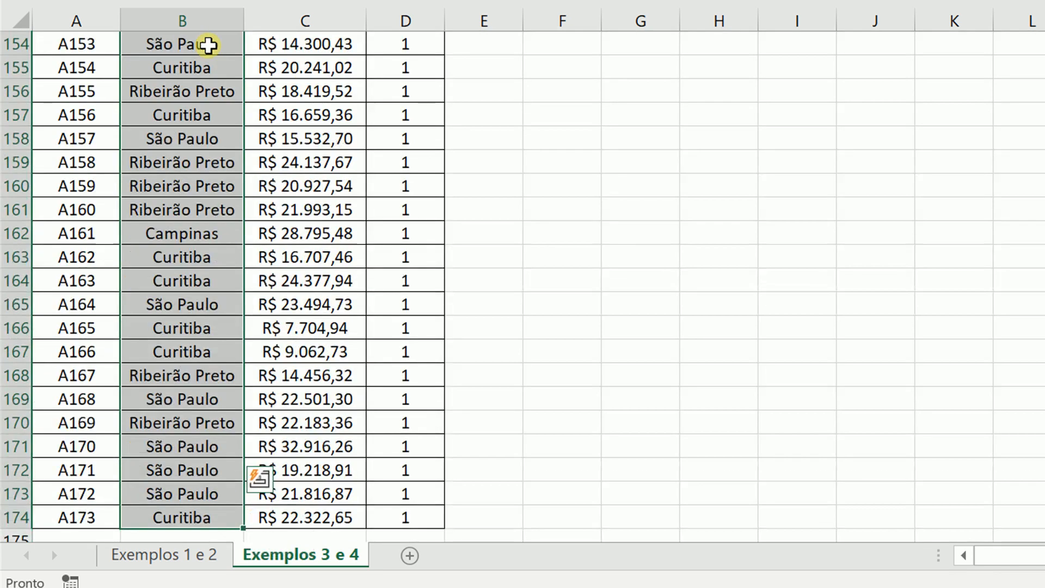
{"action": "scroll", "coordinate": [434, 118], "scroll_direction": "up", "scroll_amount": 20}
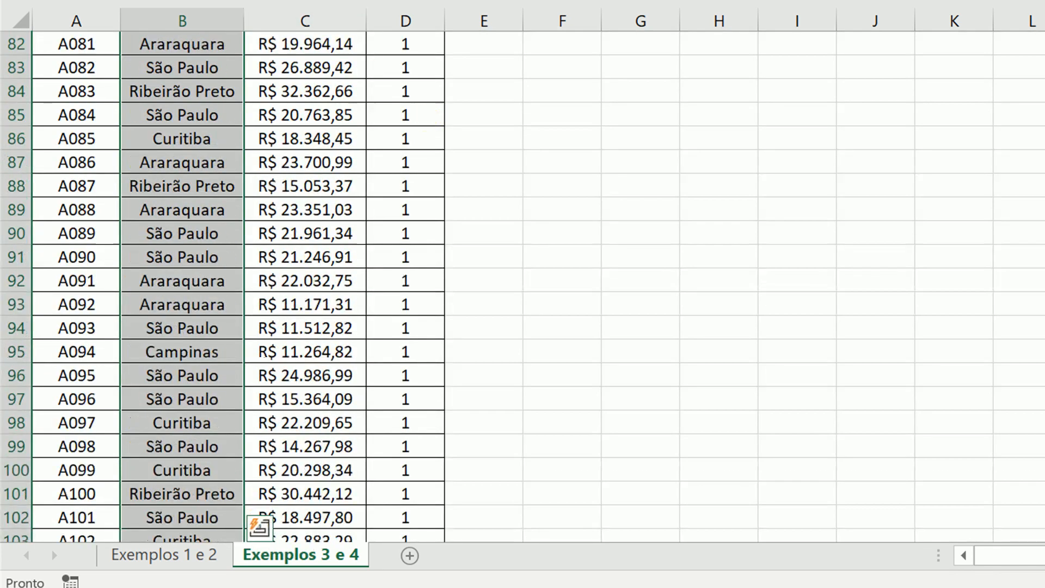
{"action": "scroll", "coordinate": [434, 118], "scroll_direction": "up", "scroll_amount": 20}
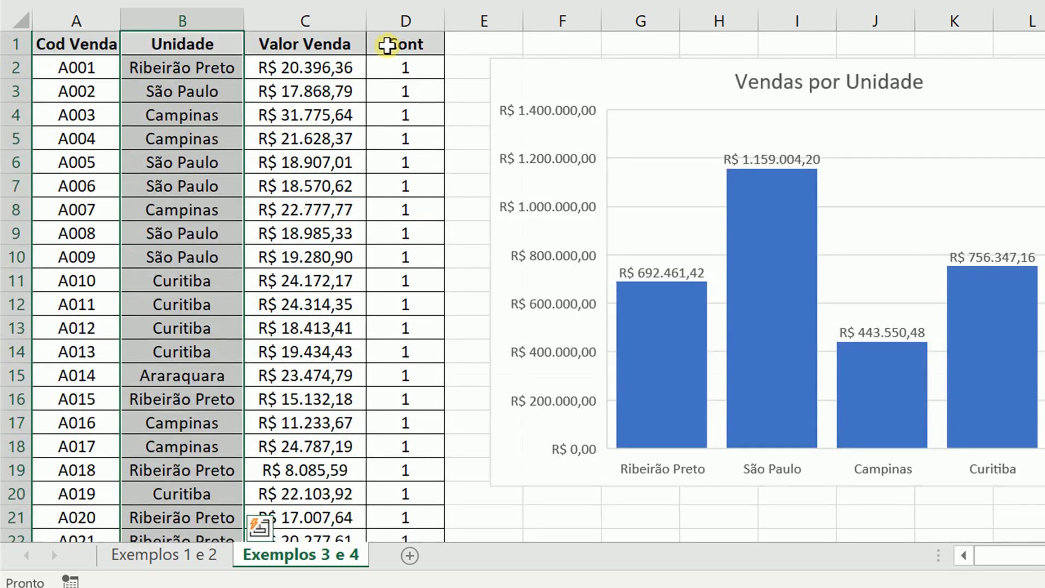
{"action": "left_click", "coordinate": [388, 44], "text": "ctrl"}
{"action": "key", "text": "ctrl+shift+Down"}
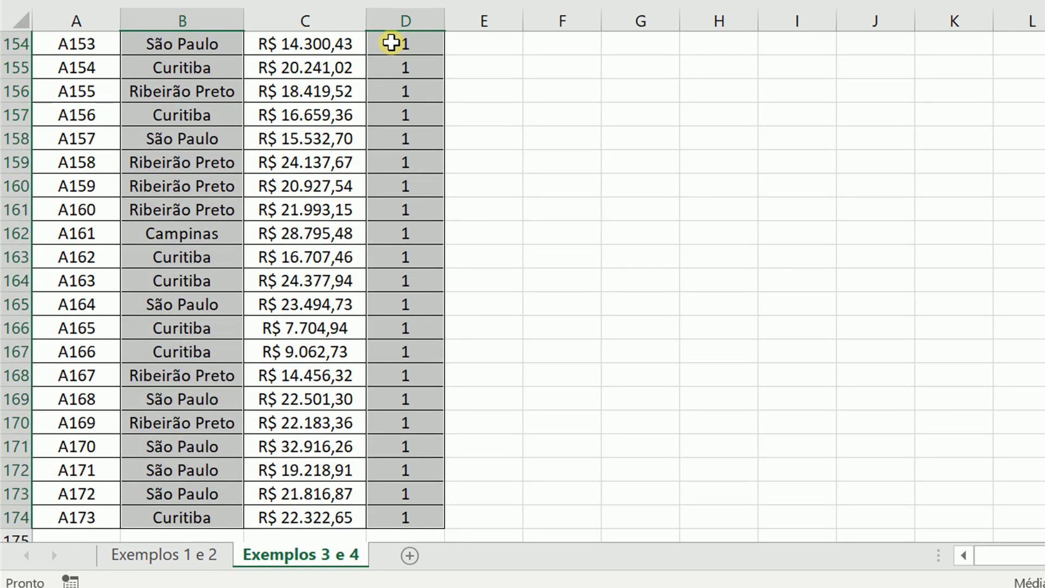
{"action": "scroll", "coordinate": [487, 220], "scroll_direction": "up", "scroll_amount": 20}
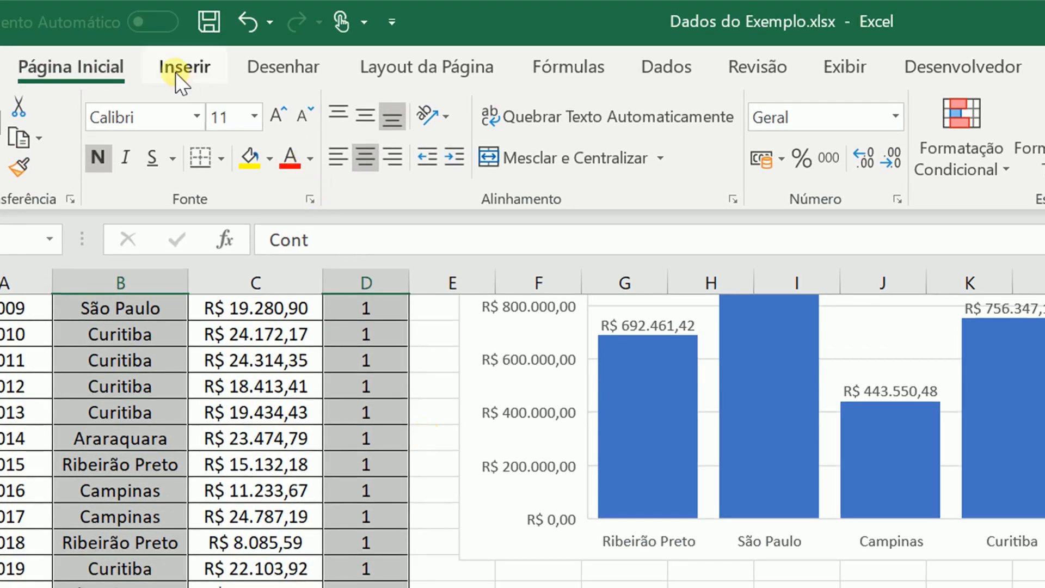
{"action": "left_click", "coordinate": [175, 71]}
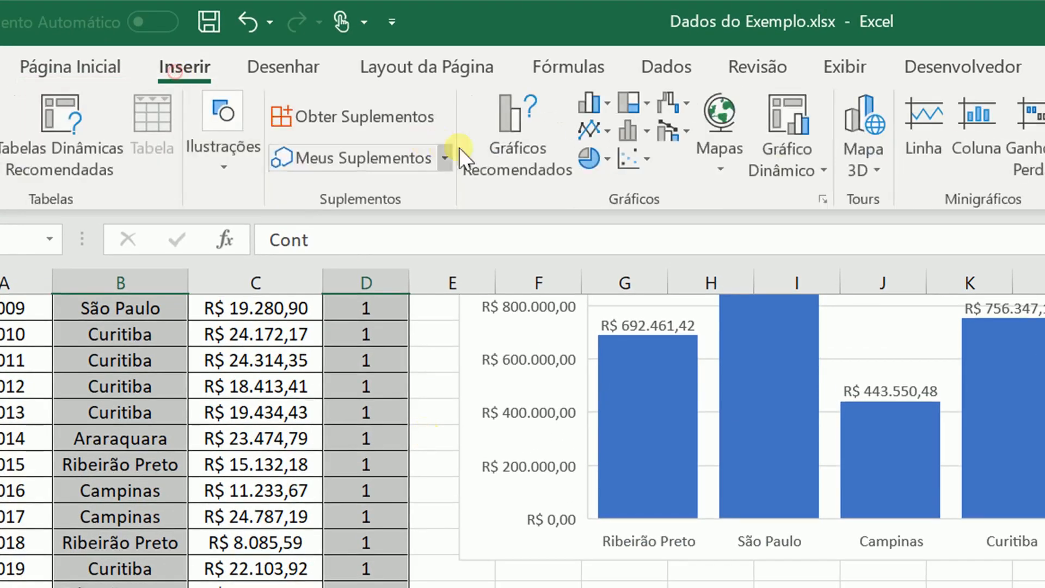
{"action": "left_click", "coordinate": [612, 133]}
{"action": "left_click", "coordinate": [627, 130]}
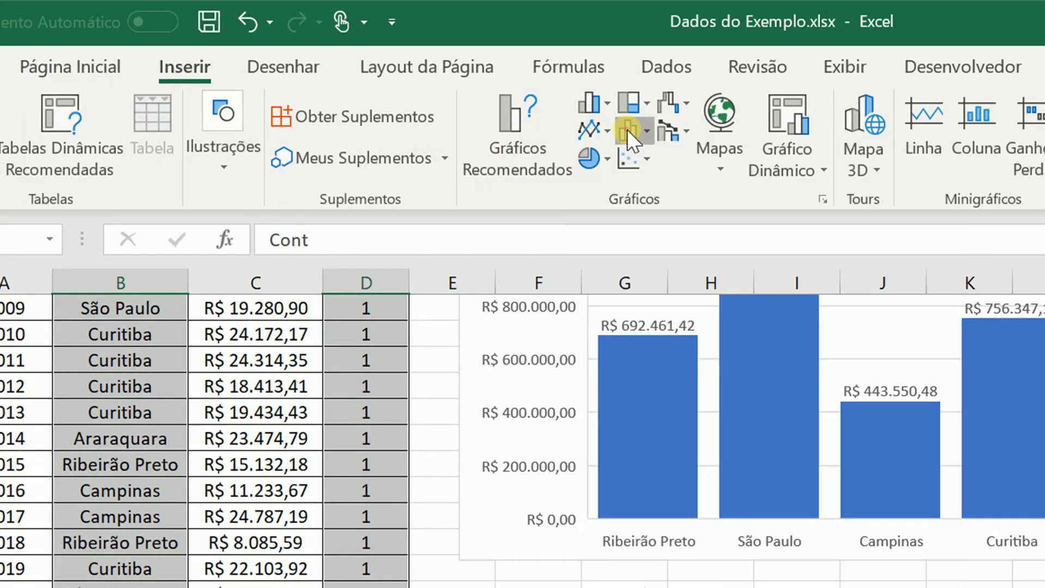
{"action": "left_click", "coordinate": [626, 129]}
{"action": "left_click", "coordinate": [654, 214]}
Step: Place the new histogram directly below the Vendas por Unidade chart at about E20 and enlarge it to about N38
{"action": "left_click_drag", "start_coordinate": [607, 392], "coordinate": [603, 568]}
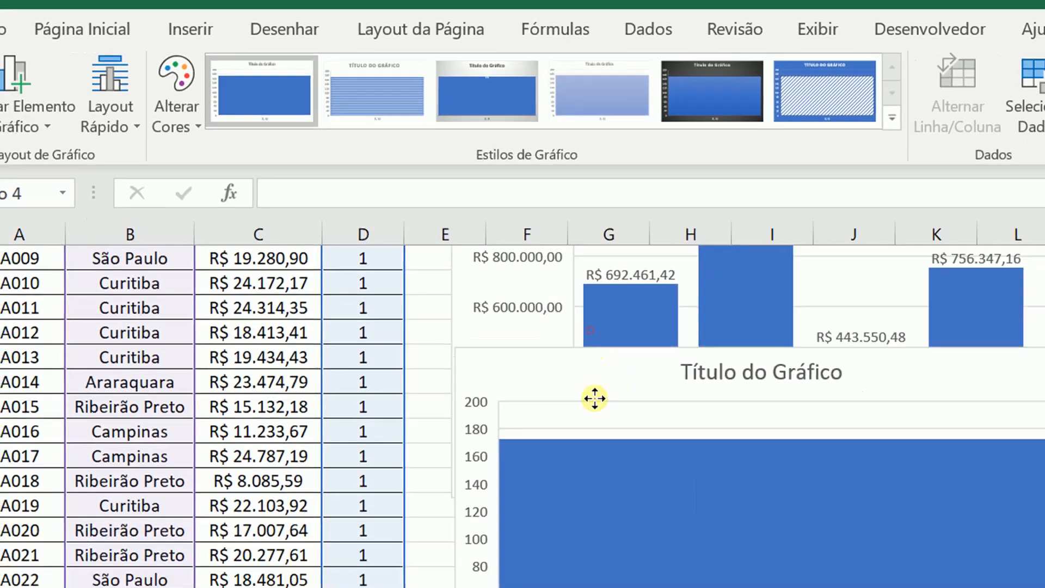
{"action": "left_click_drag", "start_coordinate": [541, 310], "coordinate": [541, 311]}
{"action": "scroll", "coordinate": [541, 313], "scroll_direction": "down", "scroll_amount": 3}
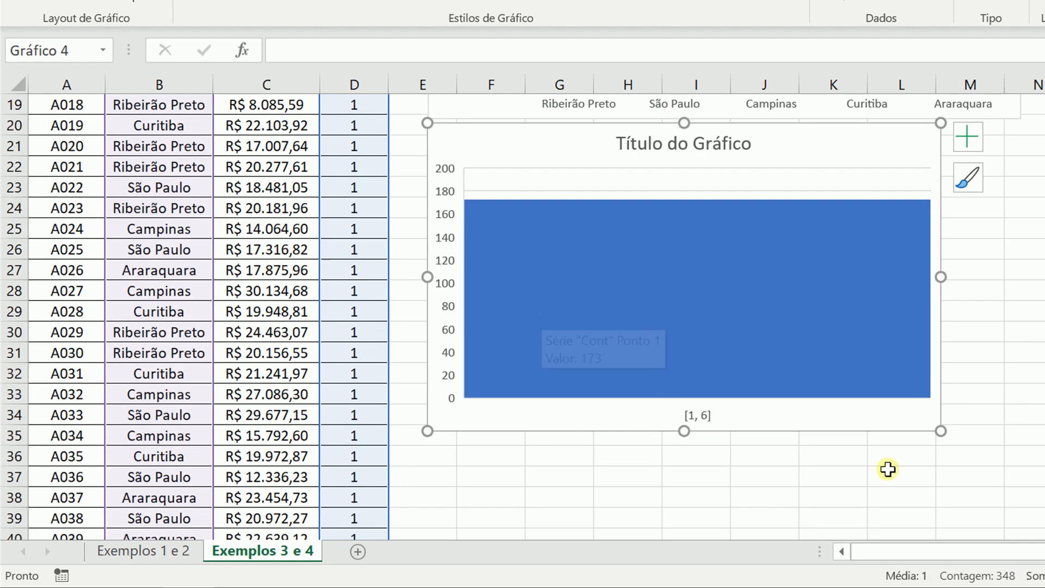
{"action": "left_click_drag", "start_coordinate": [940, 434], "coordinate": [1018, 505]}
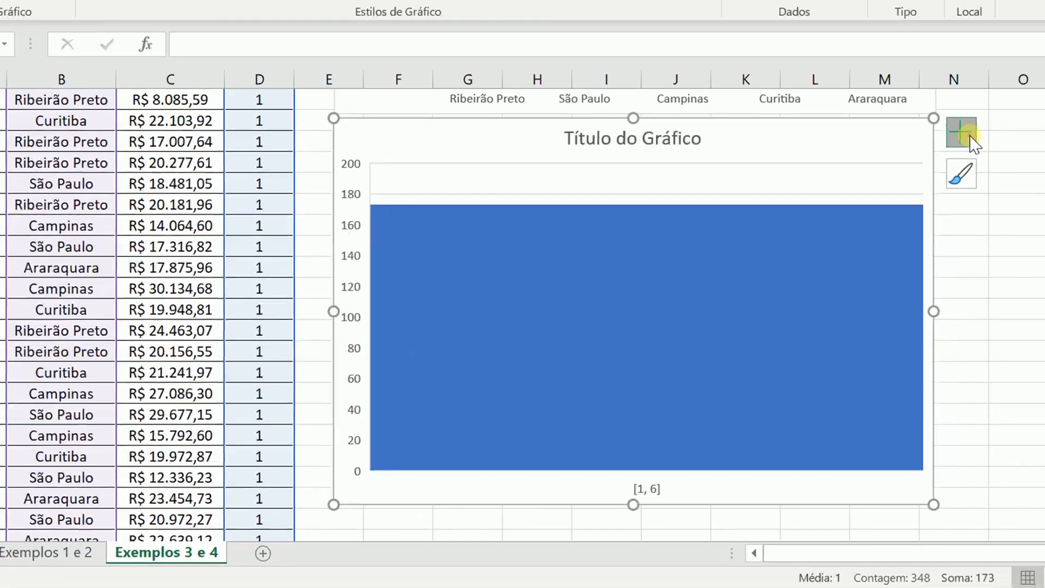
Step: Set the Cont histogram's horizontal axis bins to Por Categoria and close the axis formatting
{"action": "left_click", "coordinate": [1039, 139]}
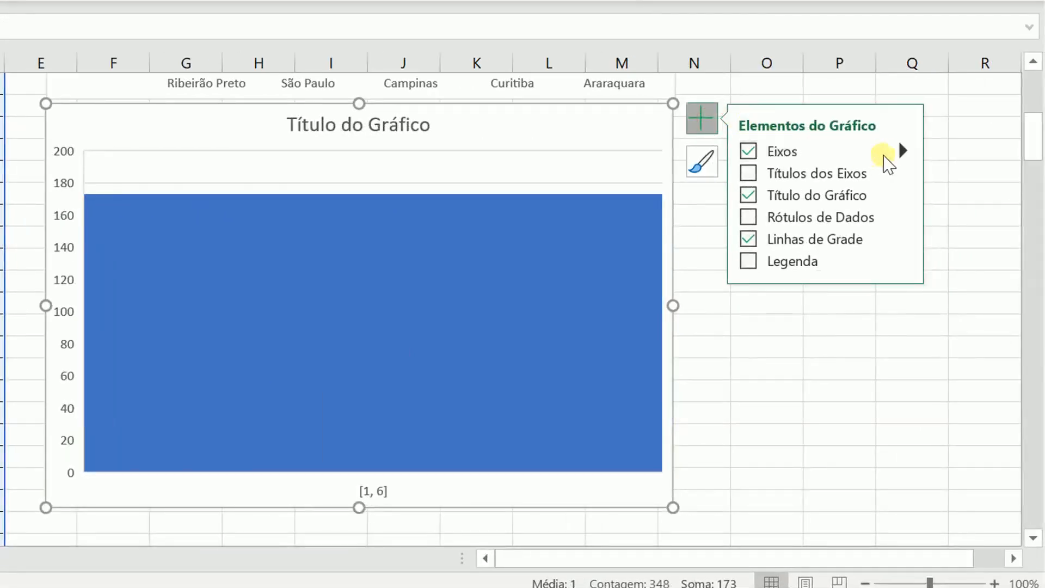
{"action": "left_click", "coordinate": [900, 154]}
{"action": "left_click", "coordinate": [689, 209]}
{"action": "left_click", "coordinate": [631, 253]}
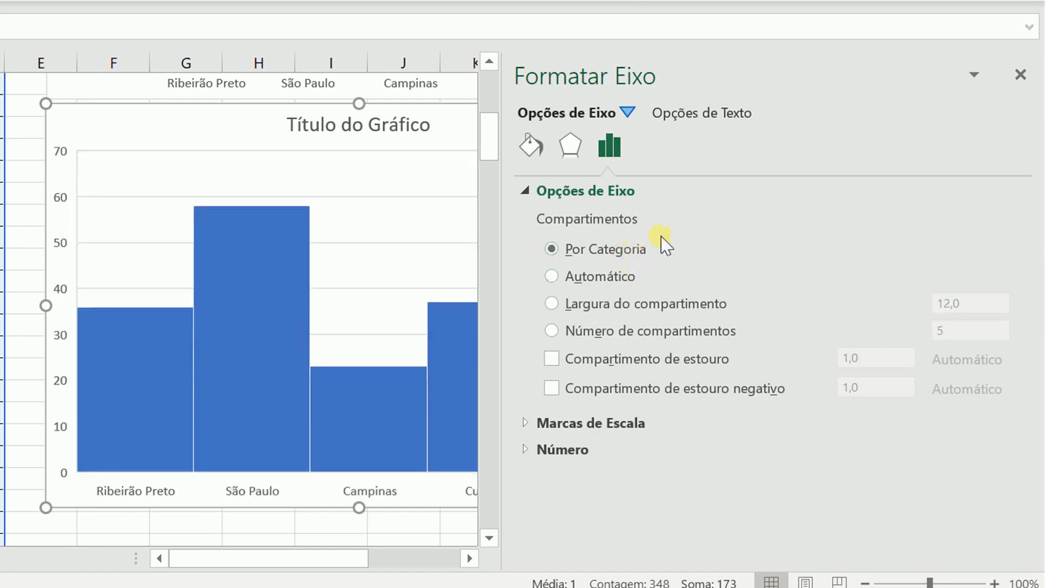
{"action": "left_click", "coordinate": [1020, 72]}
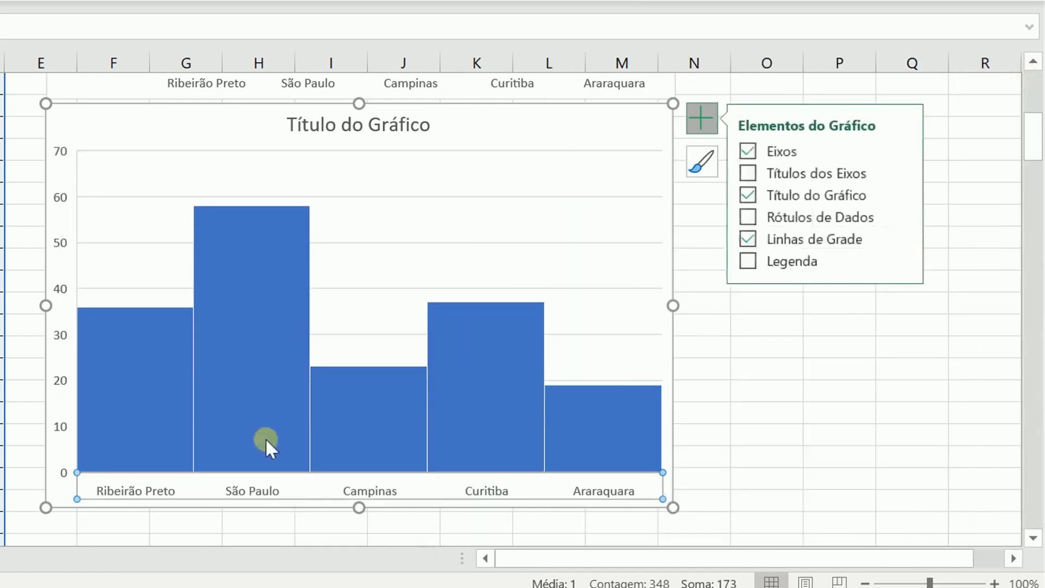
Step: Add data labels (Rótulos de Dados) to the Cont histogram's bars
{"action": "mouse_move", "coordinate": [257, 409]}
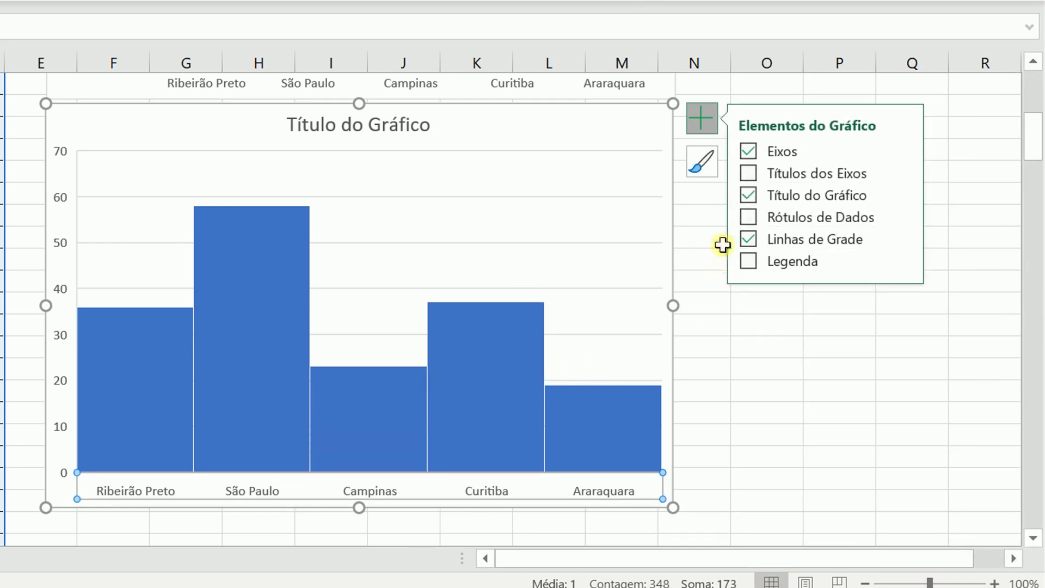
{"action": "left_click", "coordinate": [749, 217]}
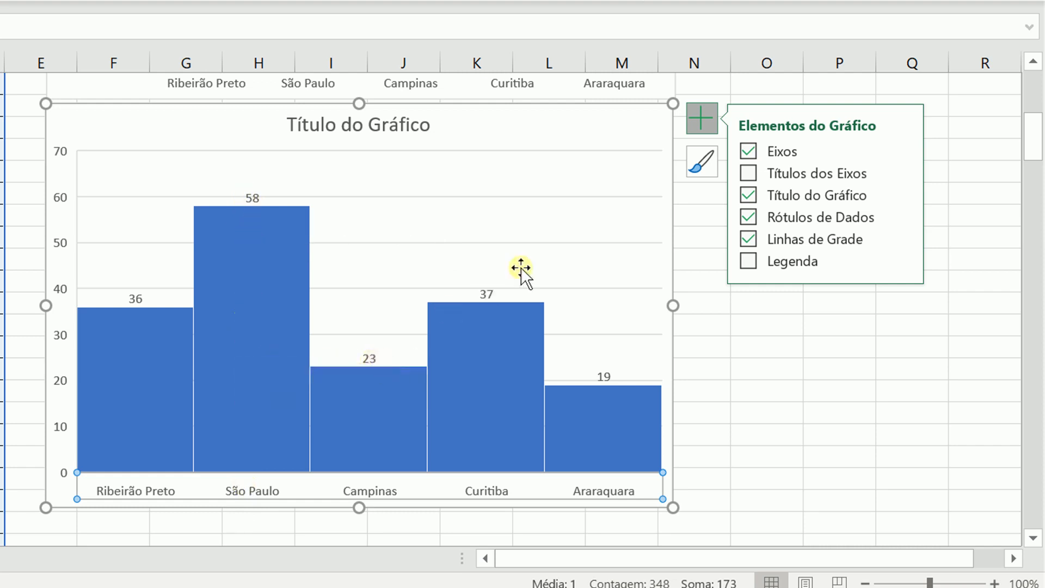
{"action": "left_click", "coordinate": [464, 338]}
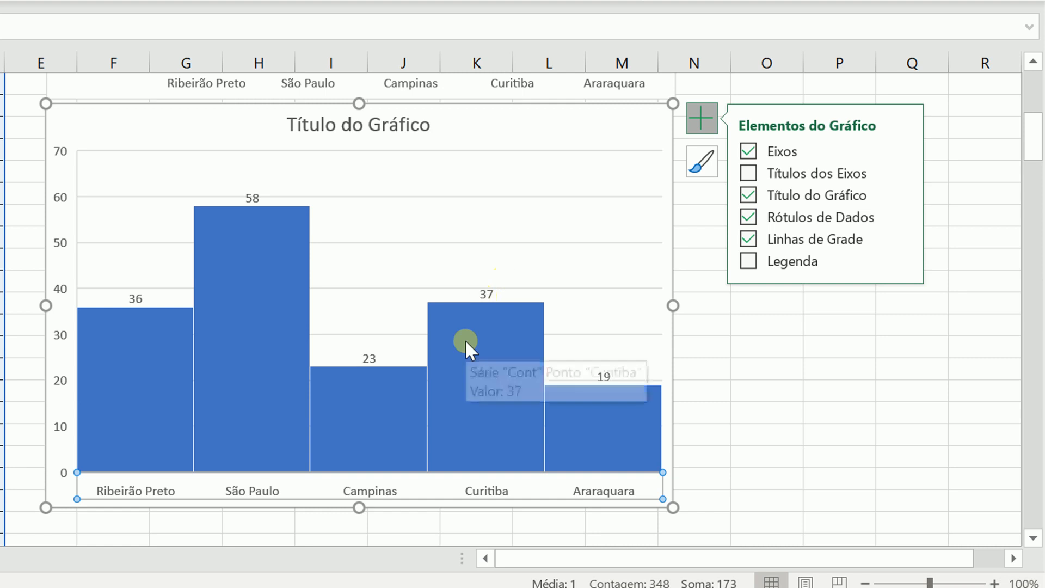
Step: Change the Cont histogram's title to "Qtd de Vendas por Unidade"
{"action": "scroll", "coordinate": [465, 341], "scroll_direction": "up", "scroll_amount": 3}
{"action": "scroll", "coordinate": [465, 340], "scroll_direction": "up", "scroll_amount": 3}
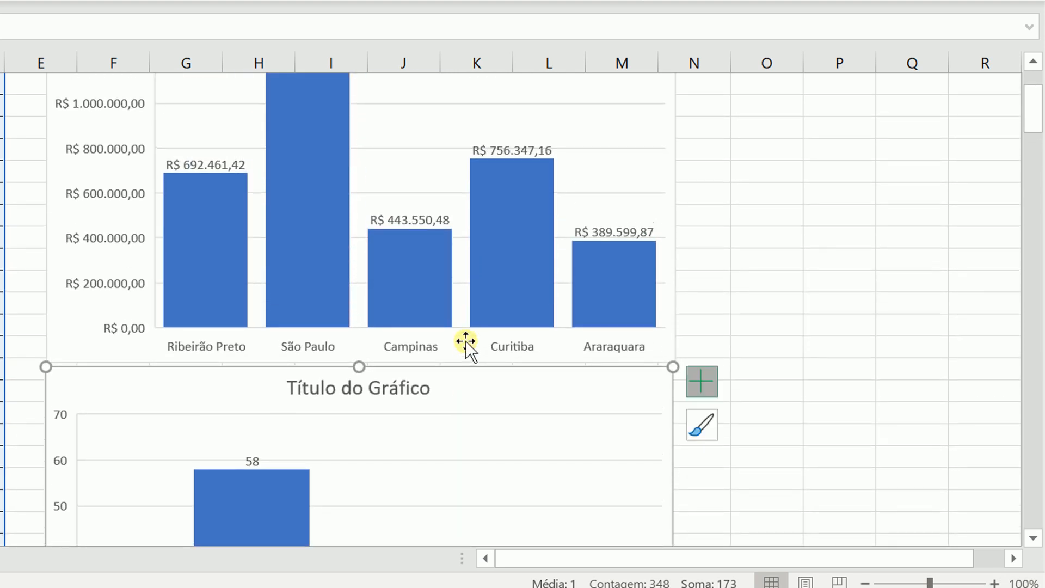
{"action": "scroll", "coordinate": [466, 340], "scroll_direction": "down", "scroll_amount": 6}
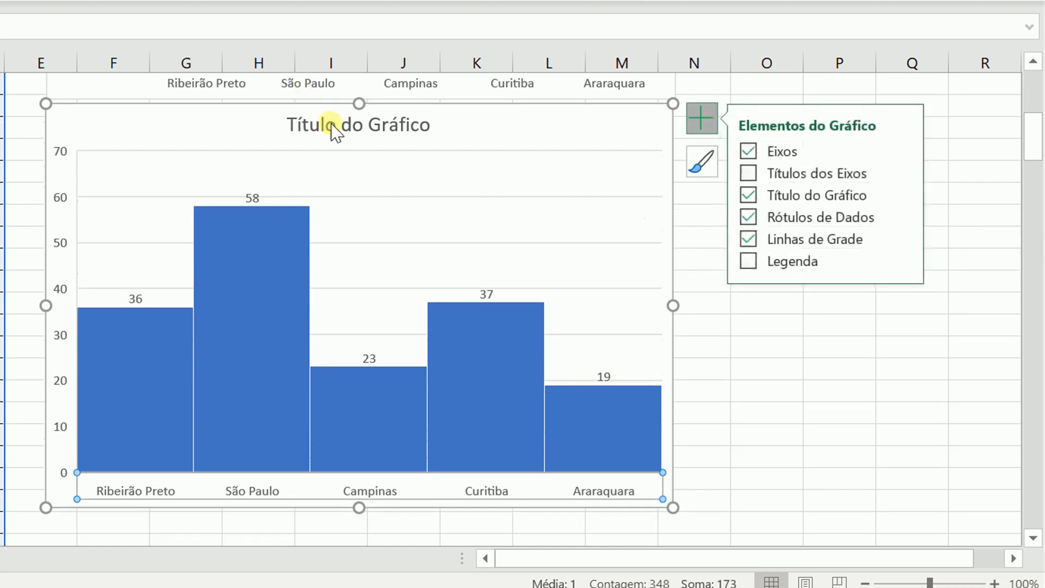
{"action": "left_click", "coordinate": [334, 126]}
{"action": "triple_click", "coordinate": [353, 118]}
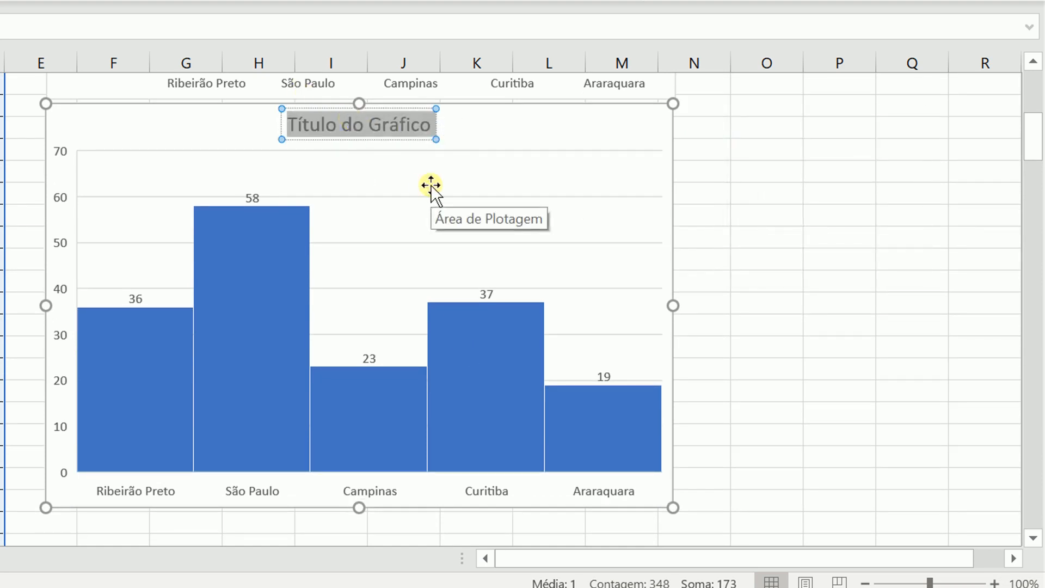
{"action": "type", "text": "Qtd de Vendas por Unidade"}
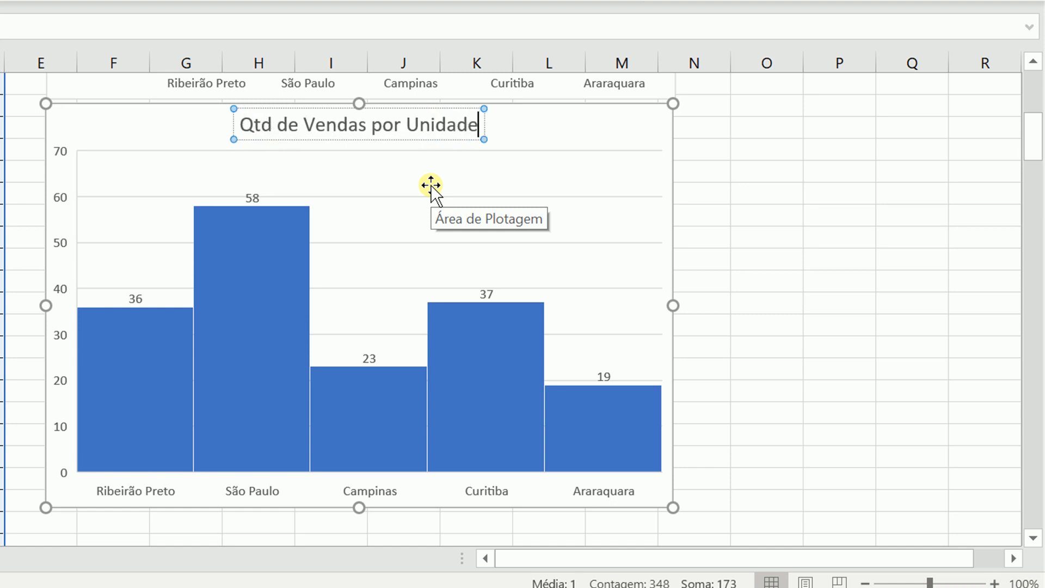
Step: Set the gap width (Largura do Espaçamento) of the Qtd de Vendas por Unidade chart's bars to 20% and close the series formatting
{"action": "double_click", "coordinate": [478, 361]}
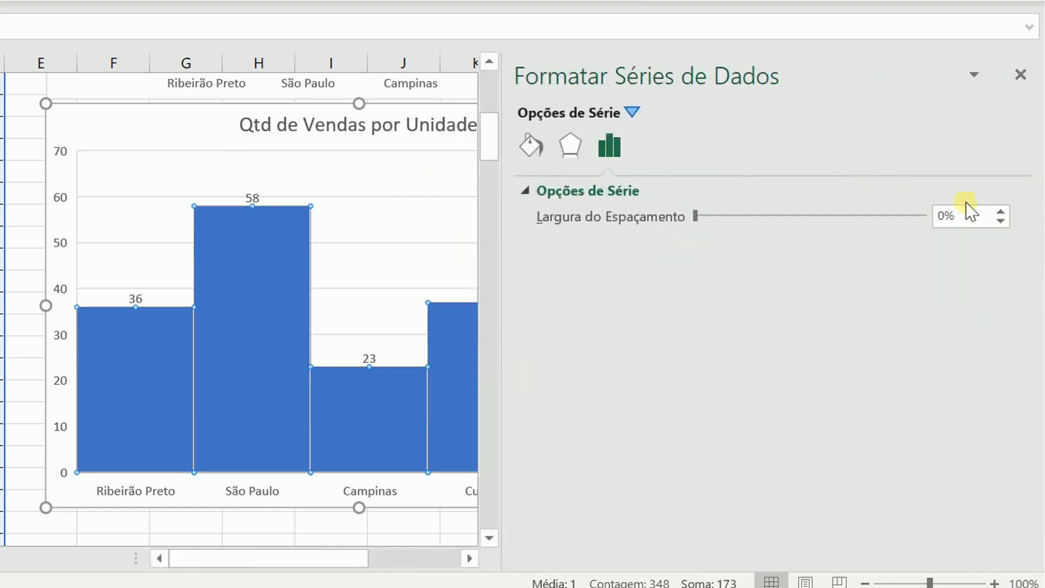
{"action": "double_click", "coordinate": [955, 215]}
{"action": "type", "text": "20"}
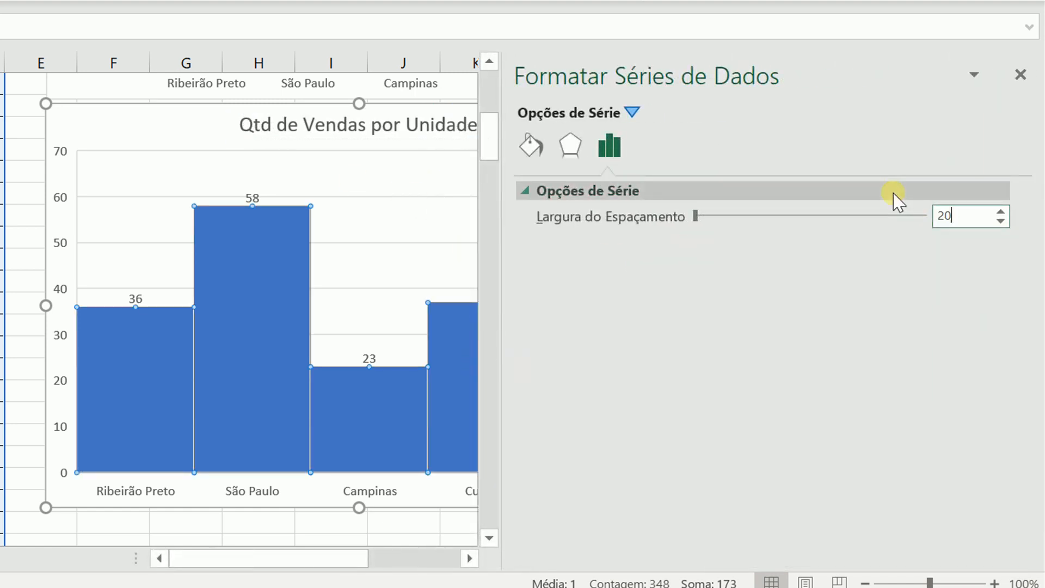
{"action": "key", "text": "Return"}
{"action": "left_click", "coordinate": [1020, 75]}
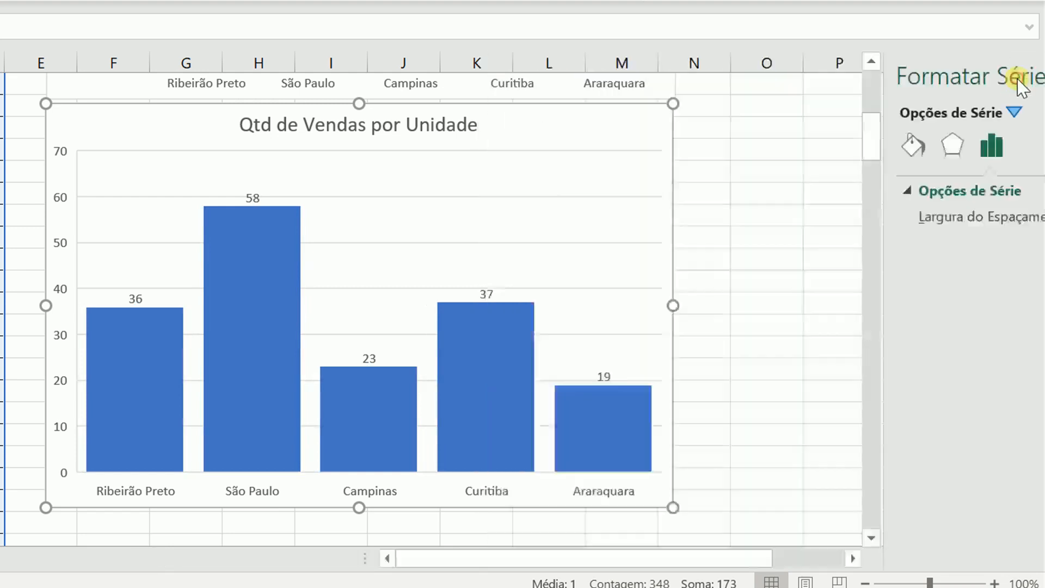
{"action": "left_click", "coordinate": [857, 135]}
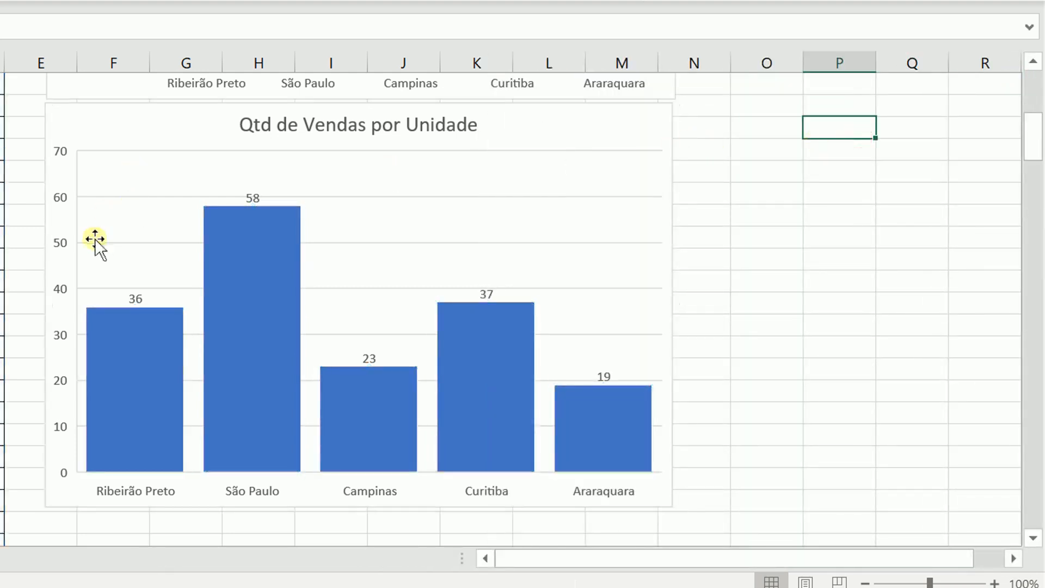
Step: Add a primary vertical axis title (Vertical Principal) to the Qtd de Vendas por Unidade chart reading "Quantidade de Vendas"
{"action": "left_click", "coordinate": [662, 144]}
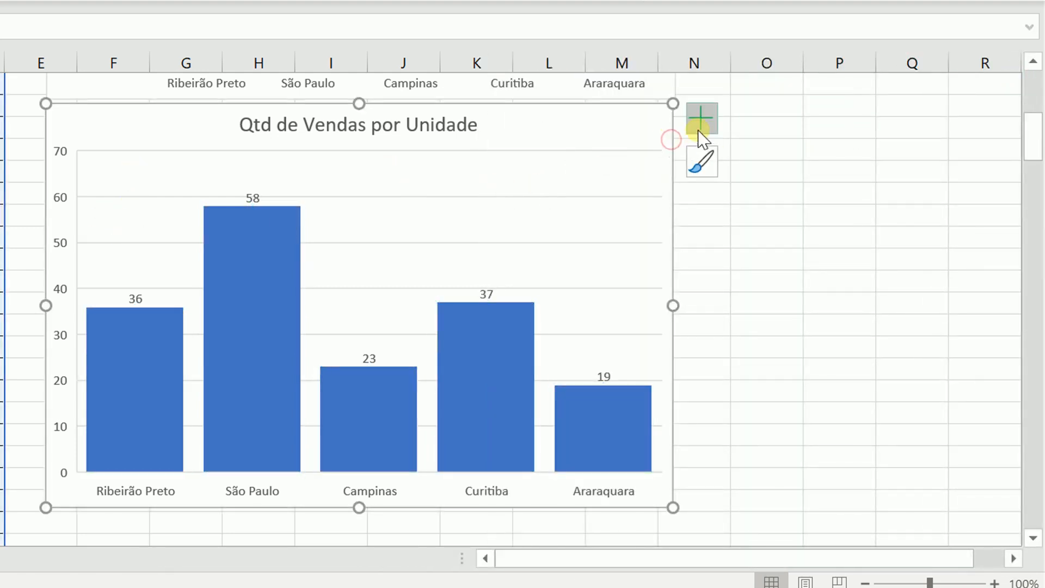
{"action": "left_click", "coordinate": [702, 121]}
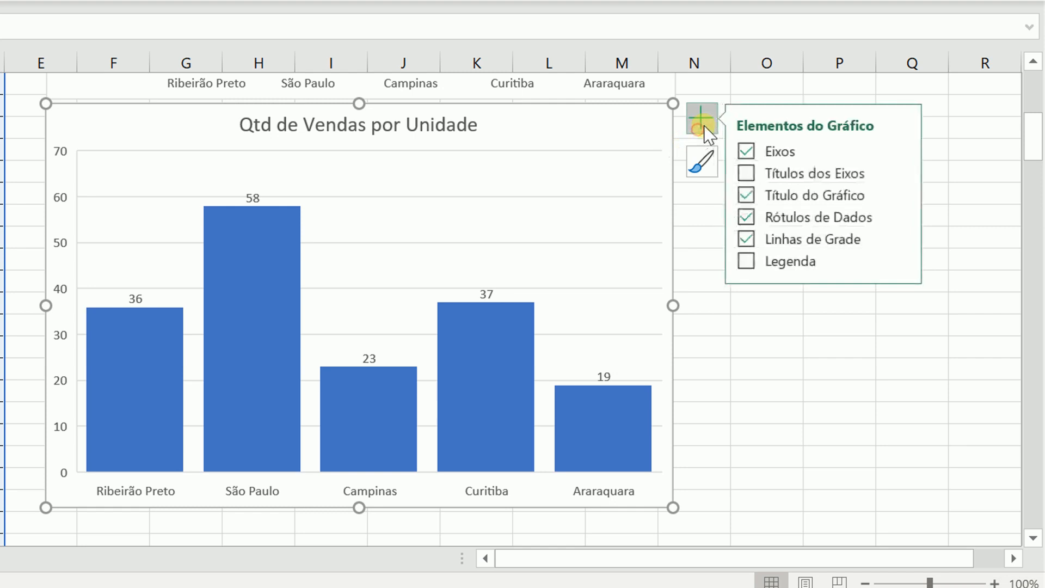
{"action": "left_click", "coordinate": [902, 171]}
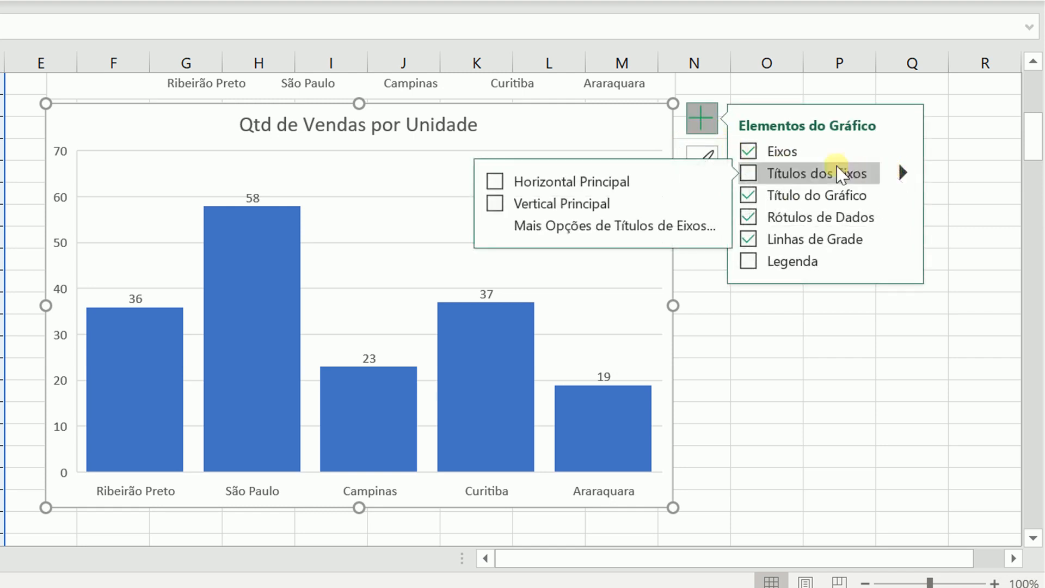
{"action": "left_click", "coordinate": [495, 204]}
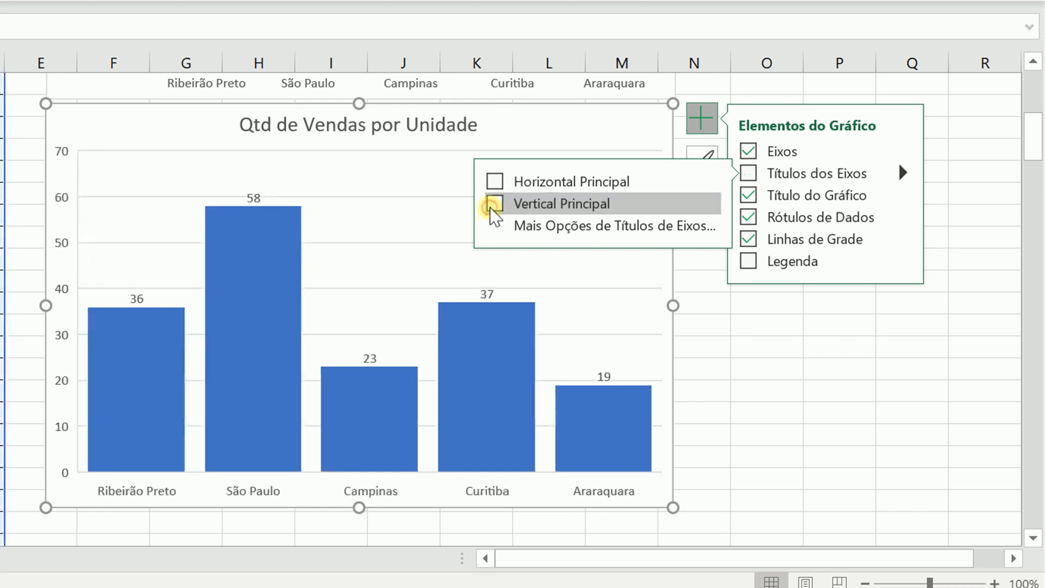
{"action": "left_click", "coordinate": [59, 302]}
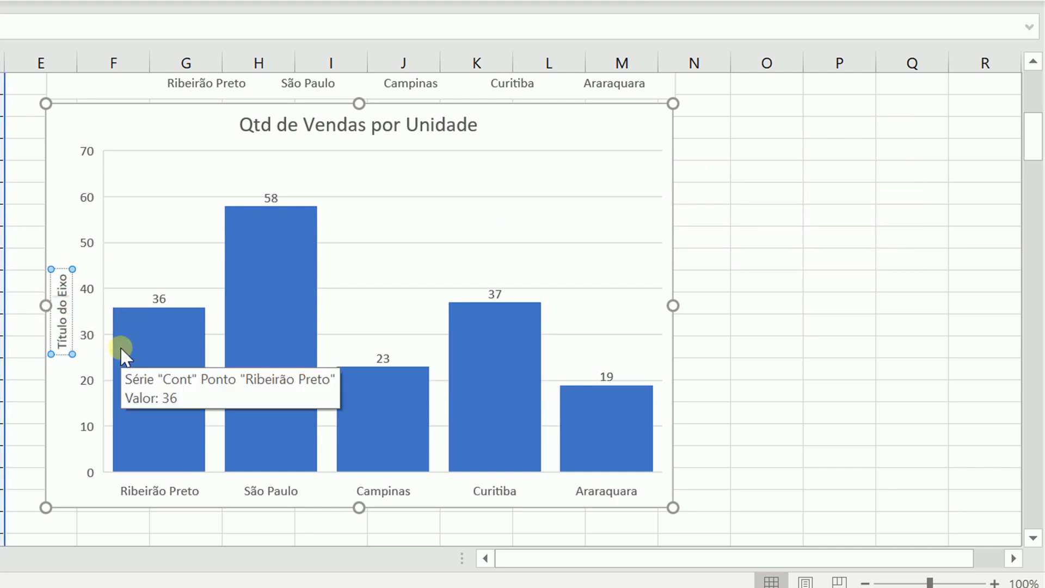
{"action": "key", "text": "ctrl+a"}
{"action": "type", "text": "Quantidade de Vendas"}
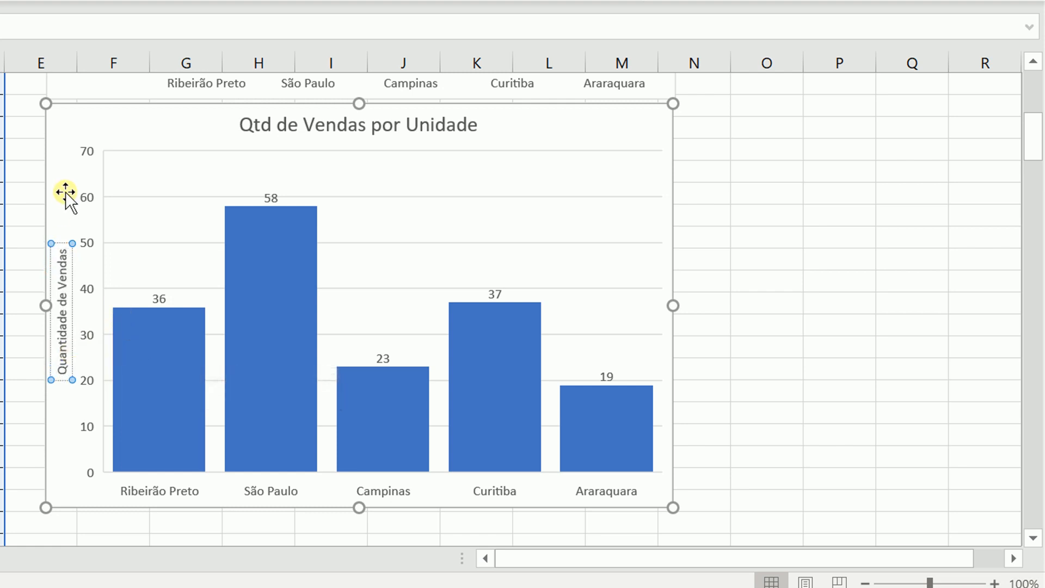
{"action": "left_click", "coordinate": [71, 429]}
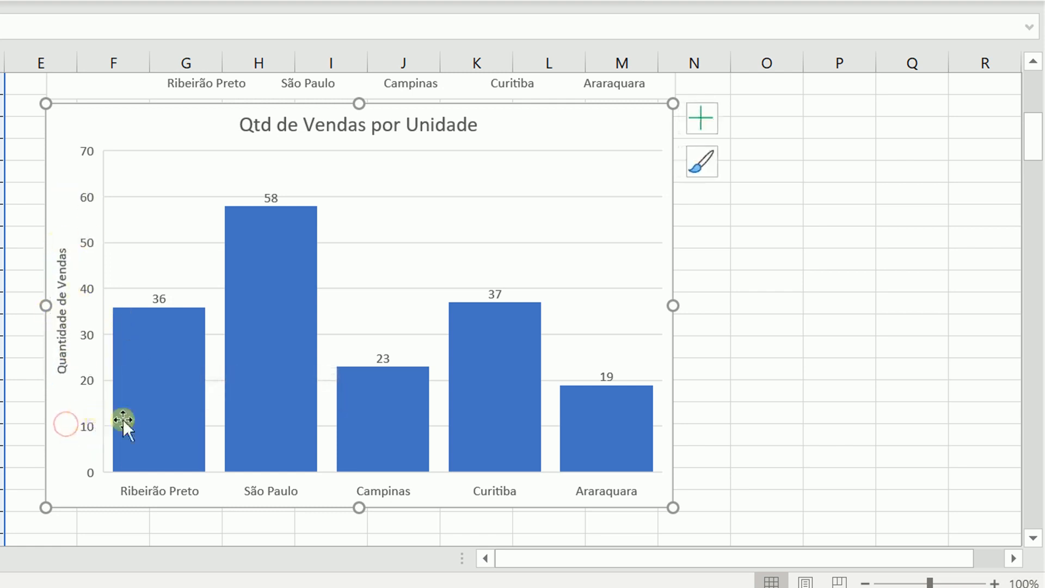